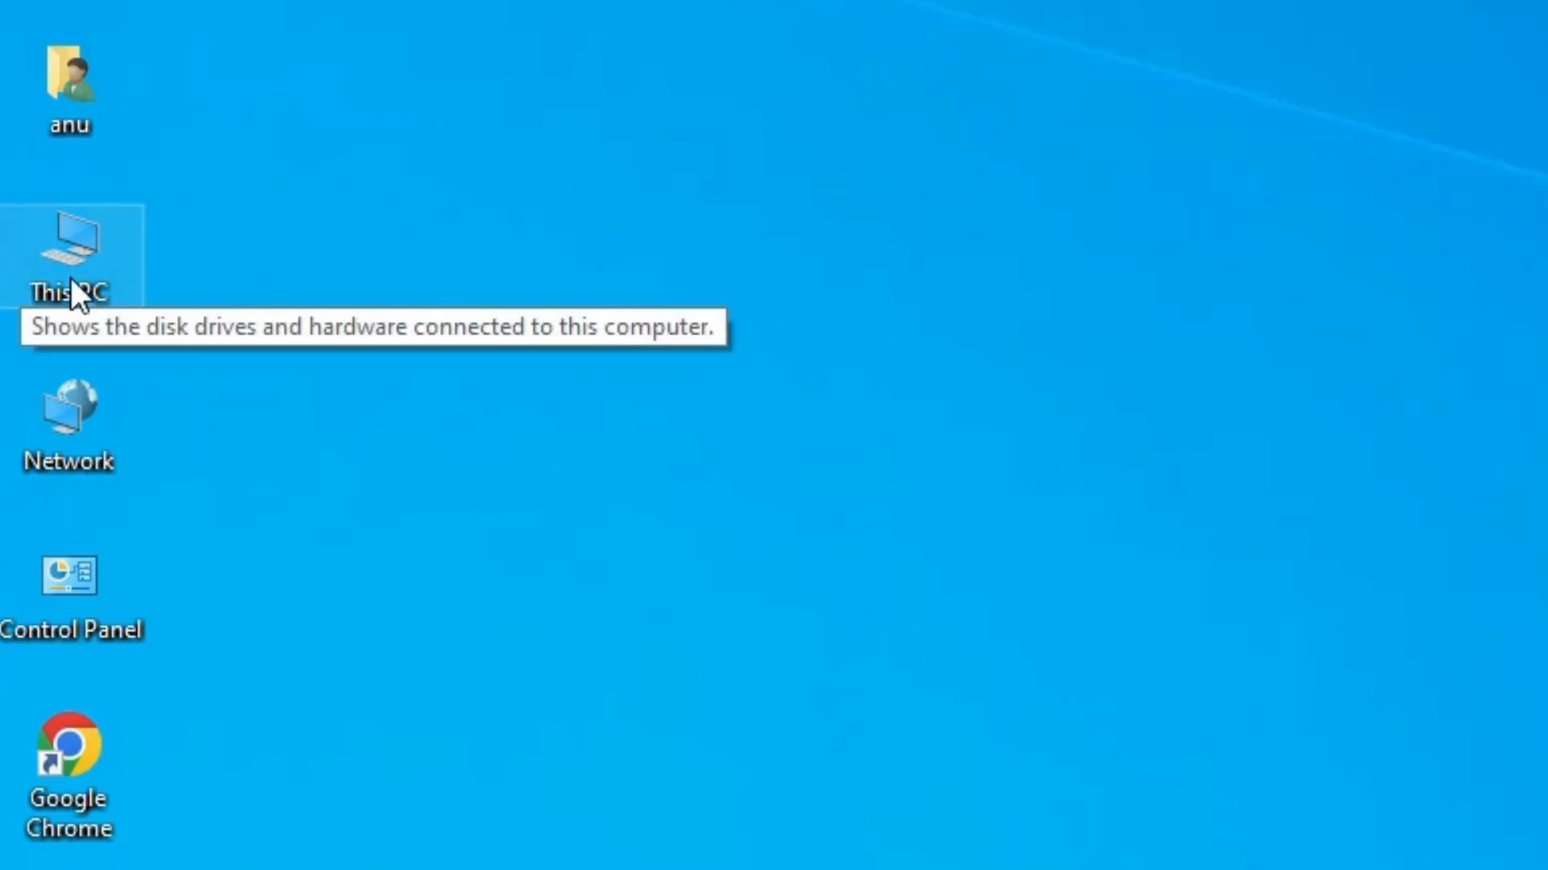
- View this PC's properties to check the device specifications and system type, and close the Settings window
right_click(86, 246)
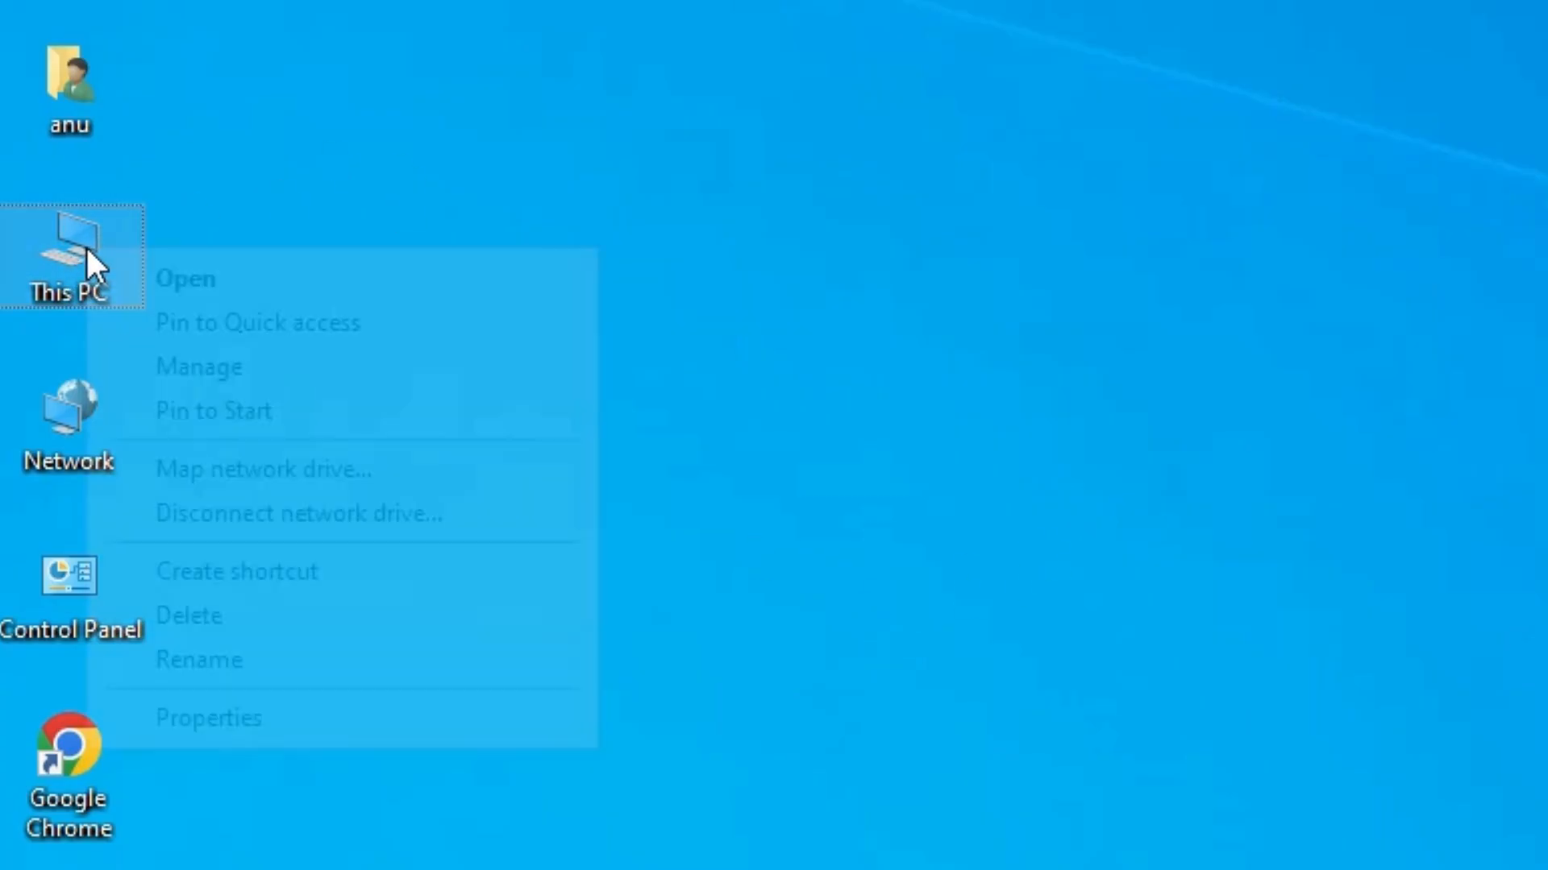
left_click(295, 568)
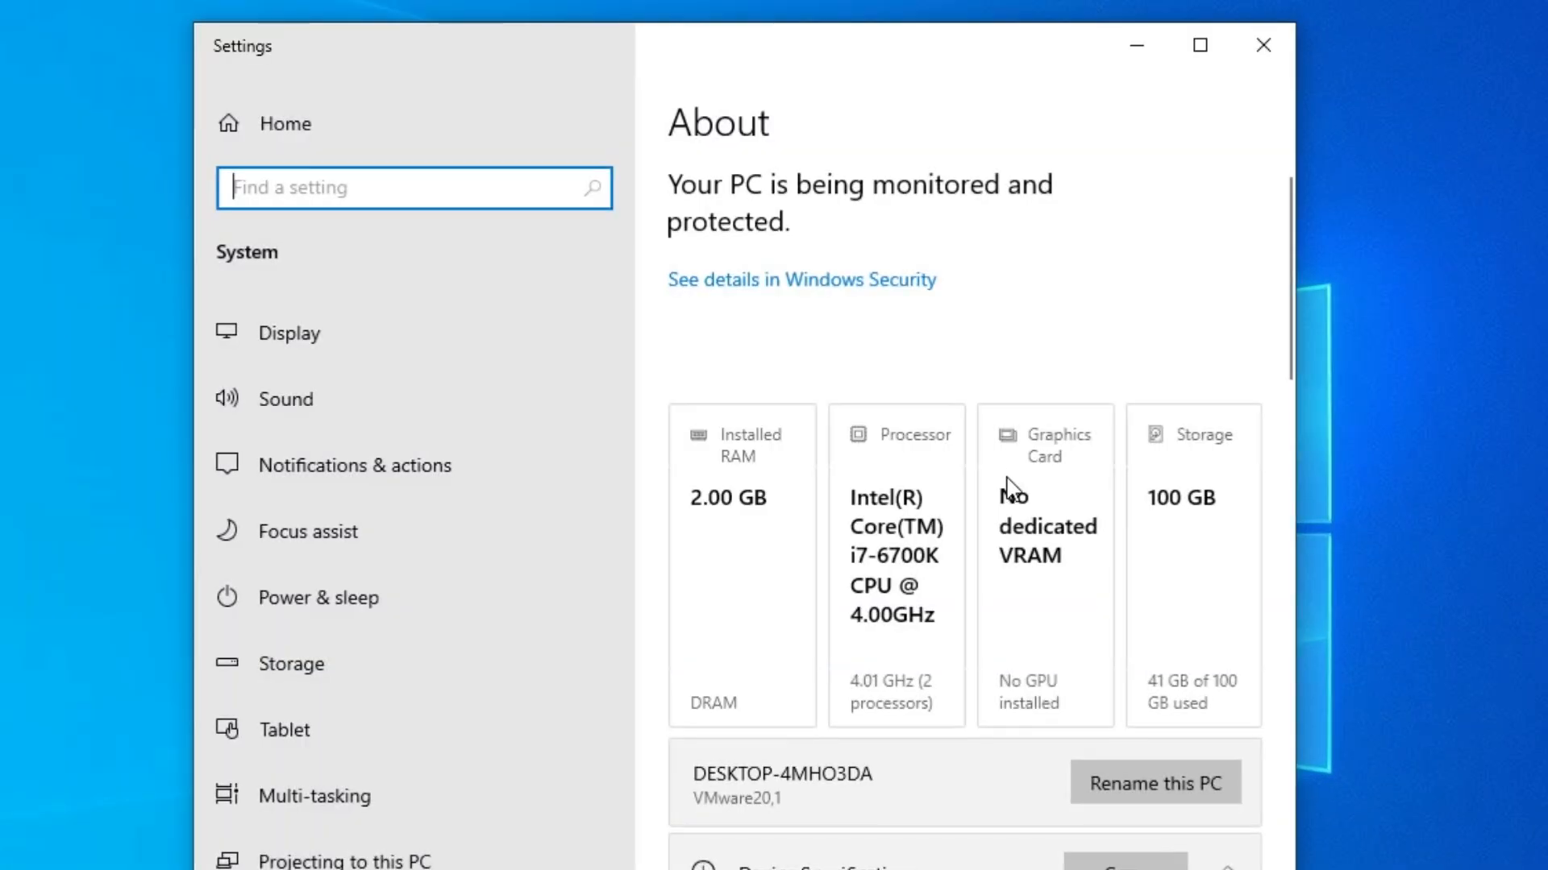
scroll(1051, 440, "down", 4)
scroll(1002, 508, "down", 3)
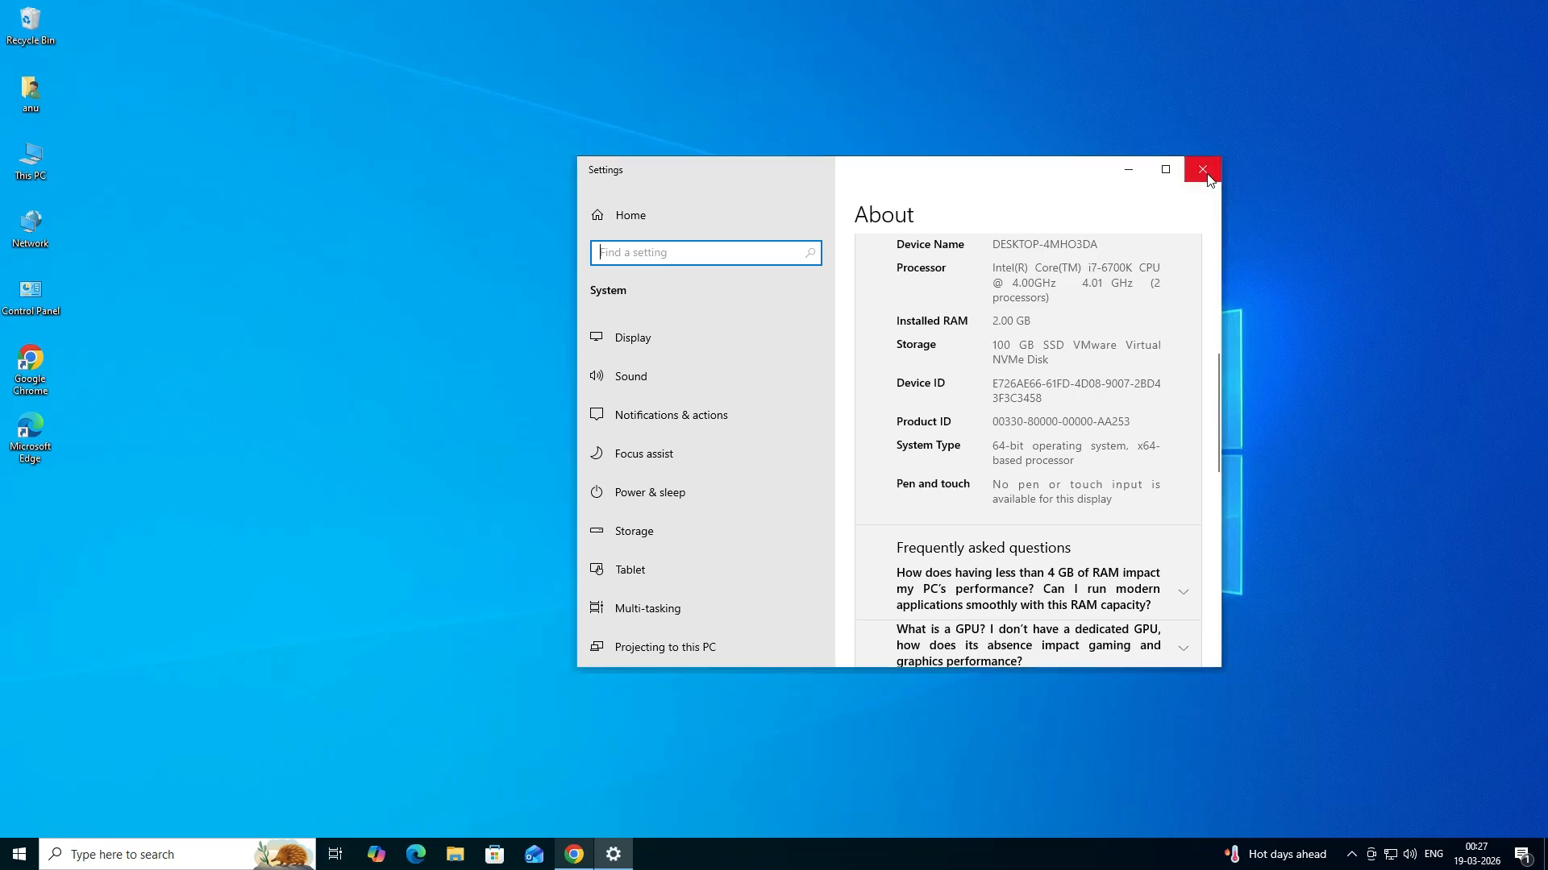
left_click(1209, 176)
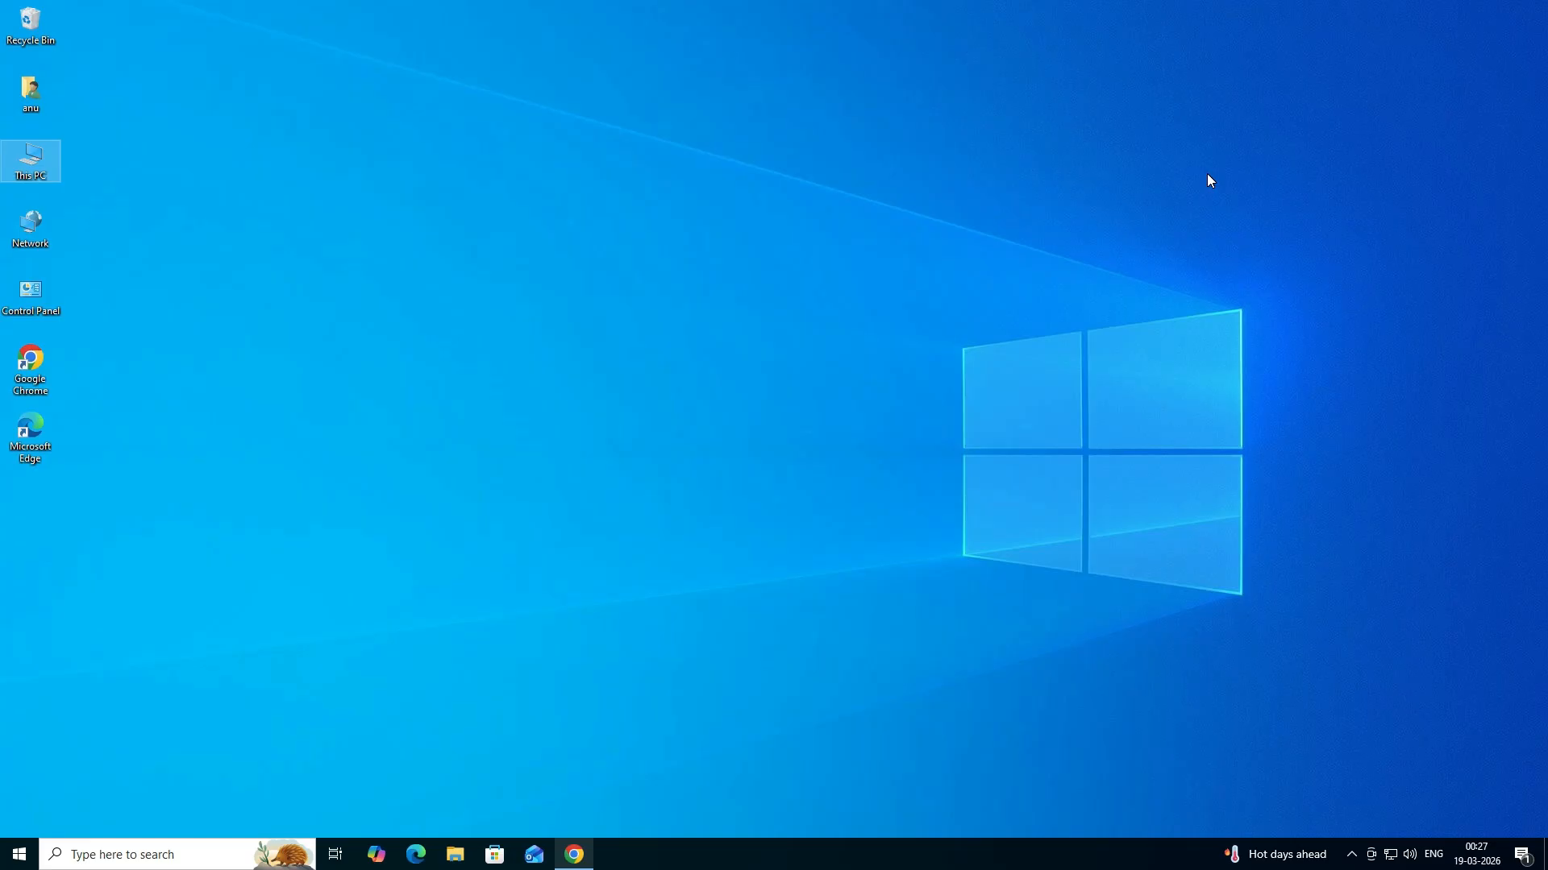
- Switch to Chrome, search Google for "HP DeskJet GT 5810 Printer driver" and open HP's Software and Drivers result in a new tab
left_click(574, 856)
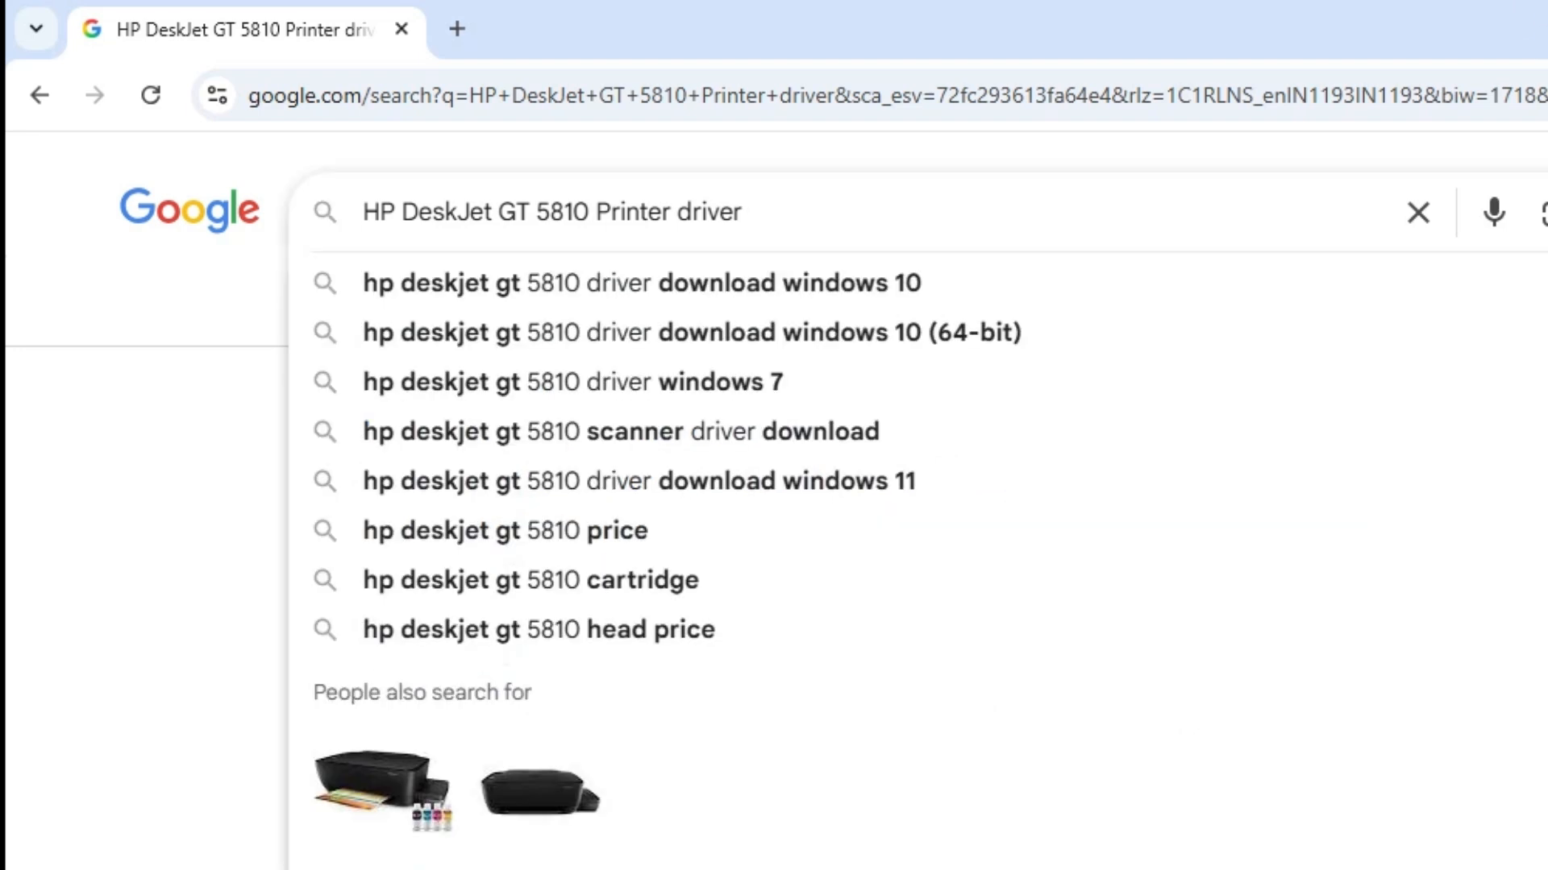
key("Return")
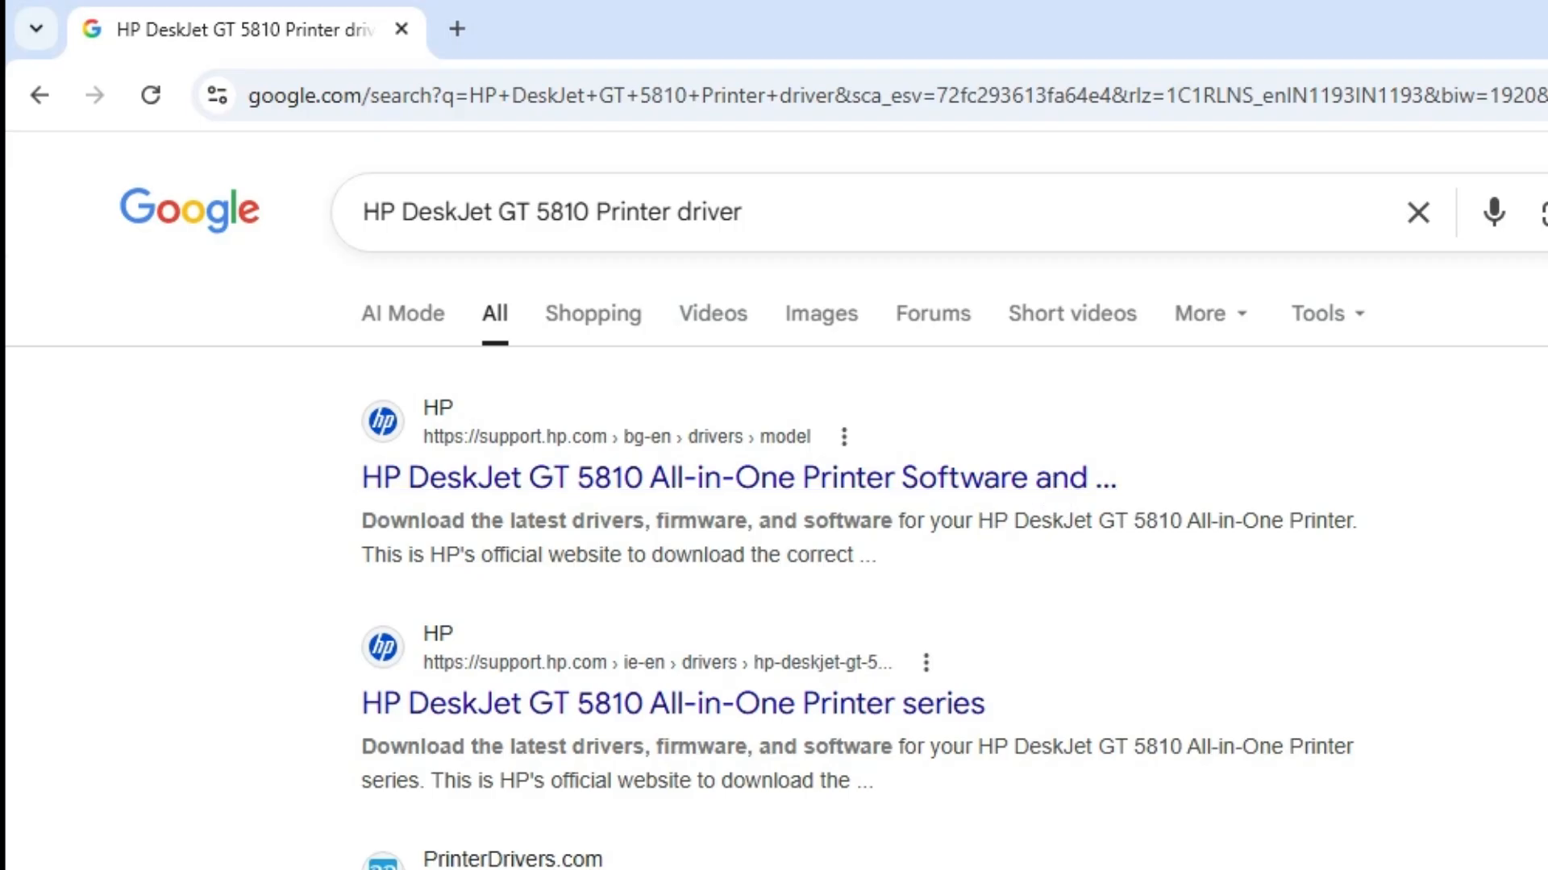
right_click(839, 486)
left_click(1011, 518)
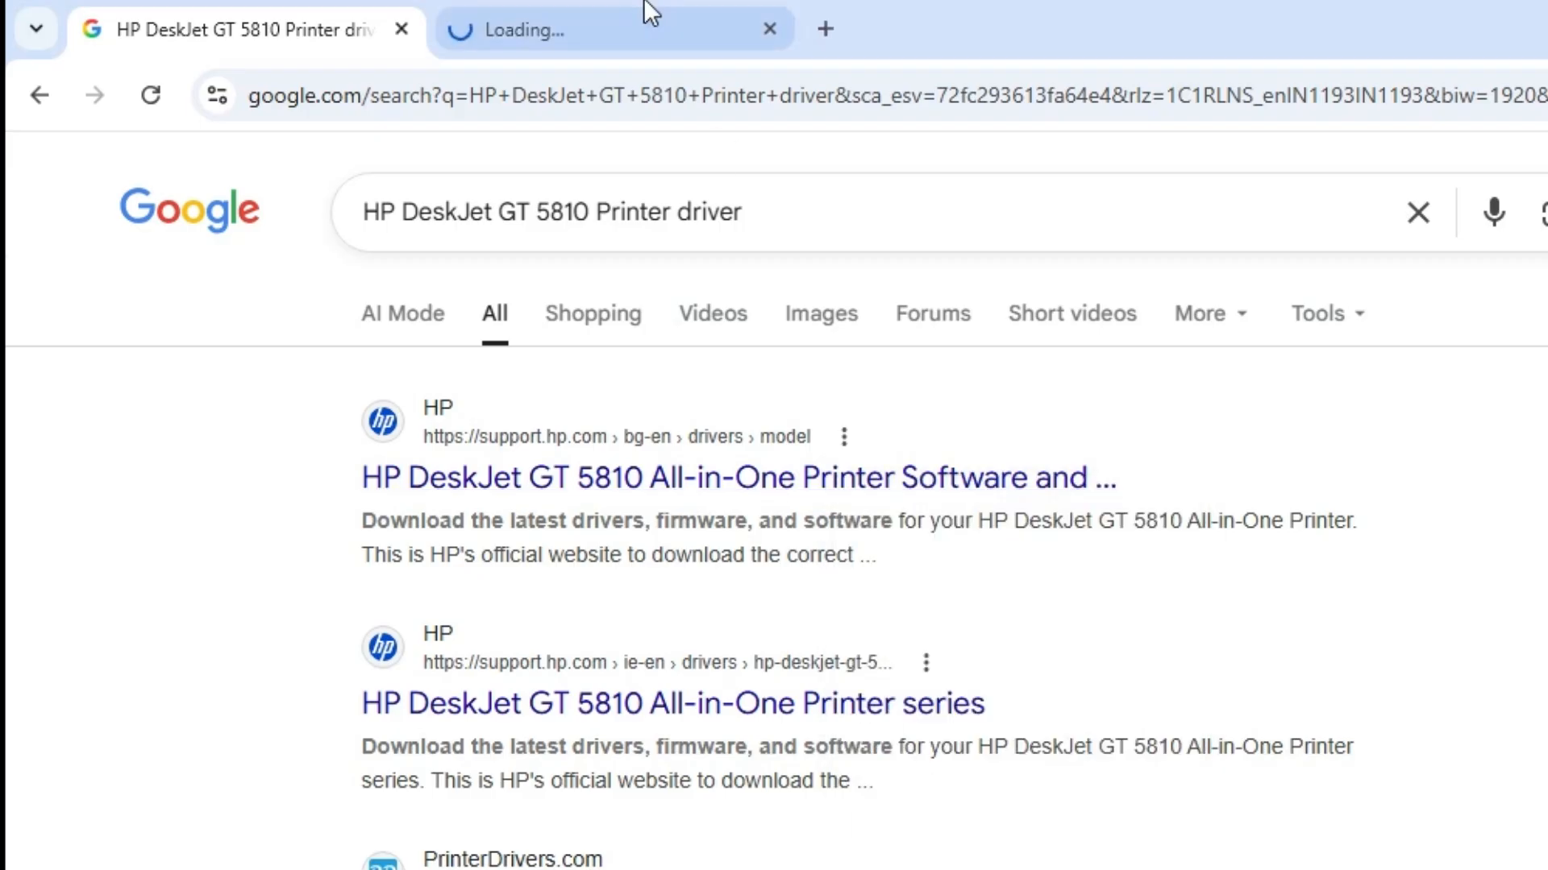
left_click(630, 12)
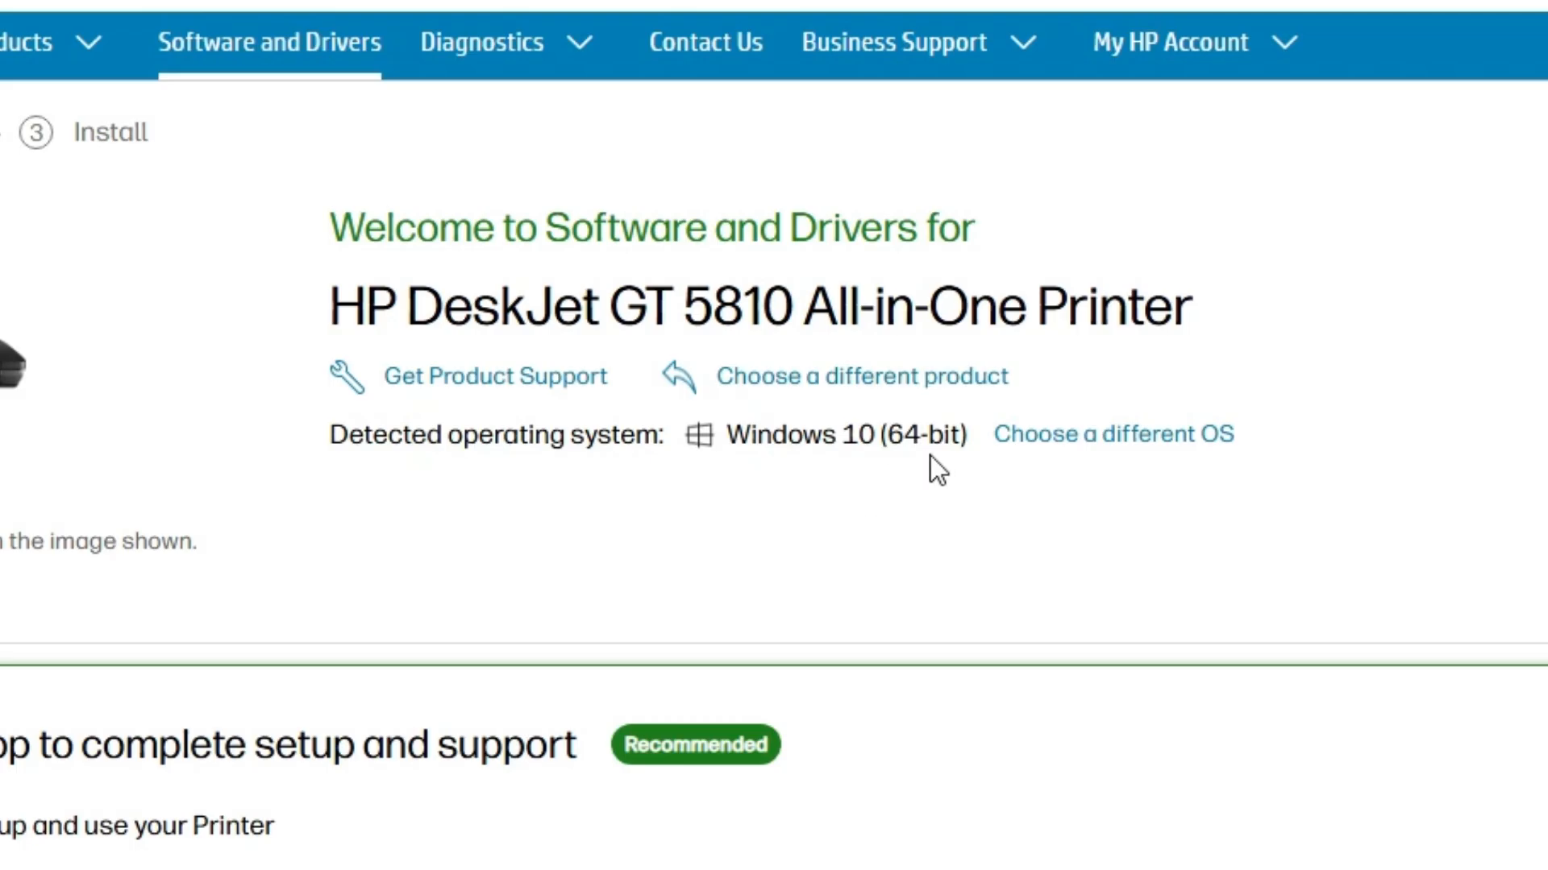
- Review the Windows versions offered under a different operating system for the printer, and close the dialog without updating
left_click(1159, 442)
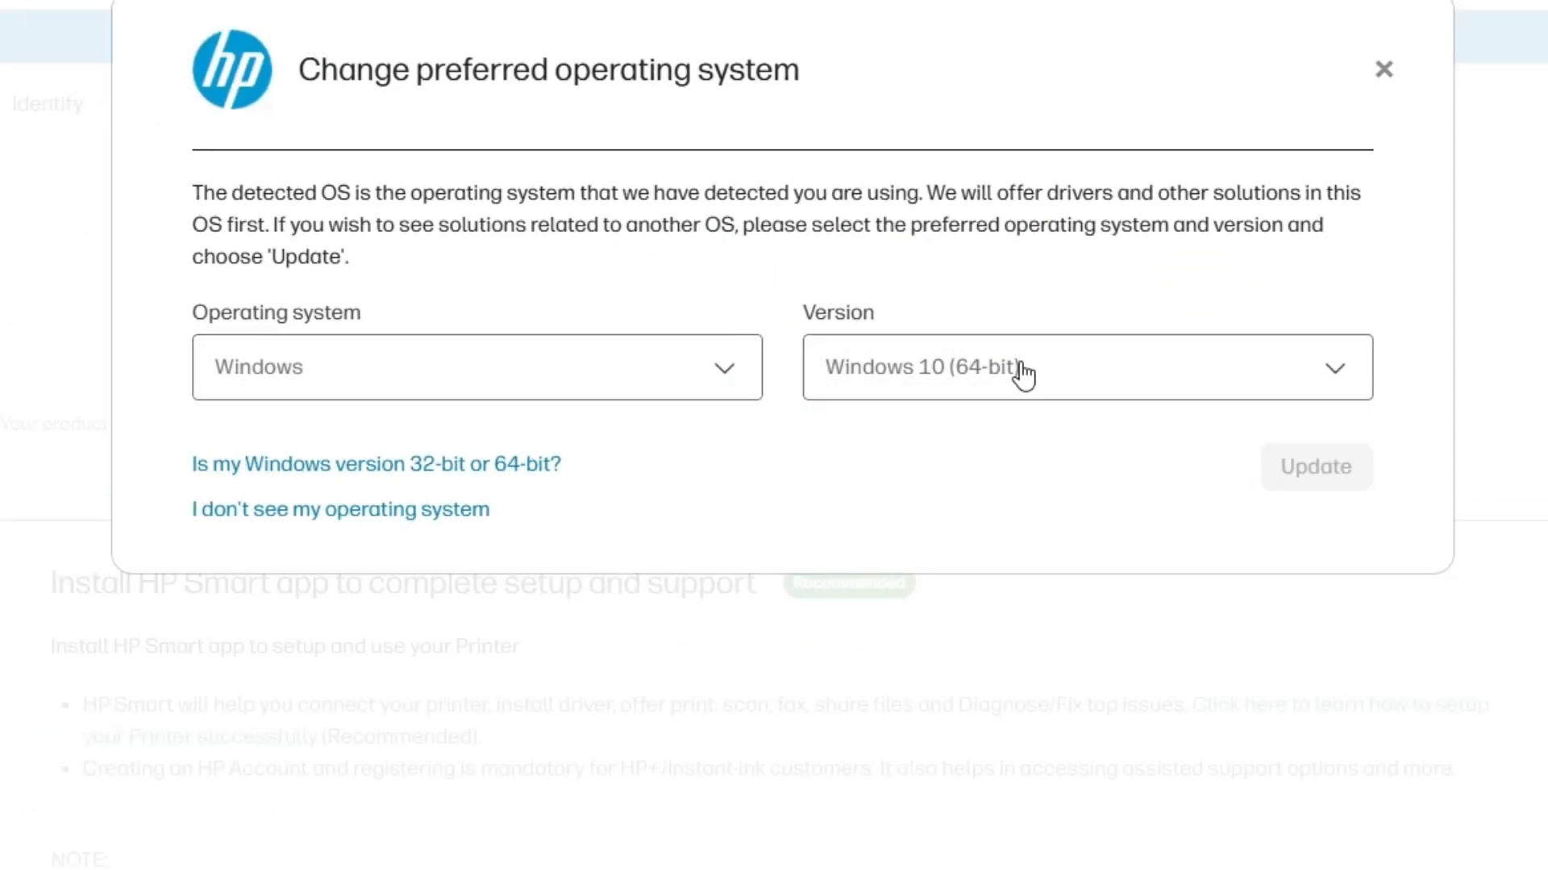
left_click(1022, 373)
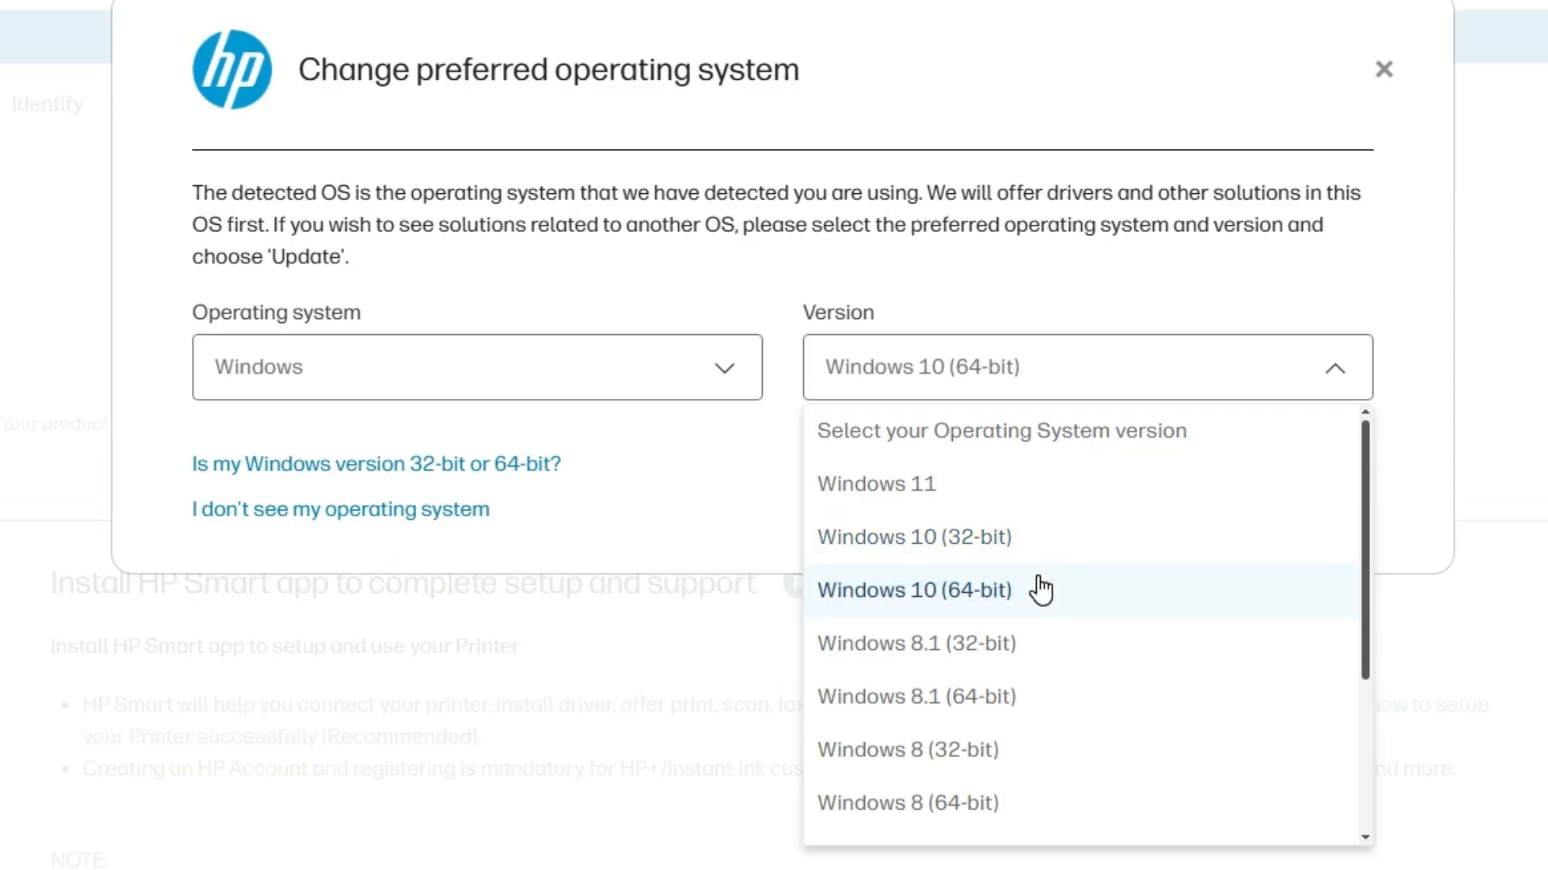
left_click(753, 485)
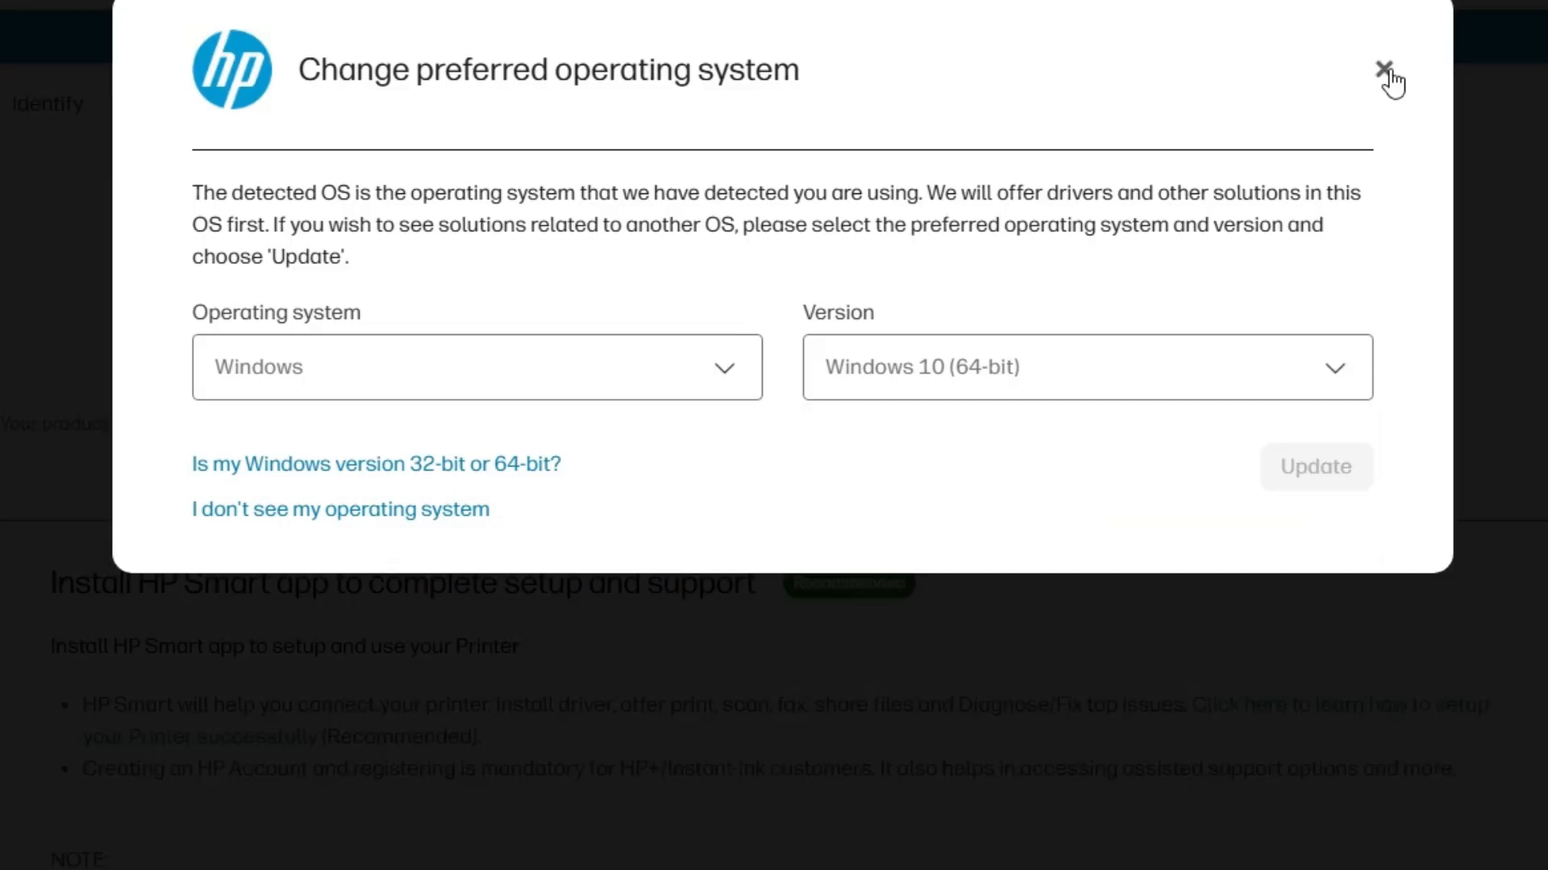
left_click(1383, 69)
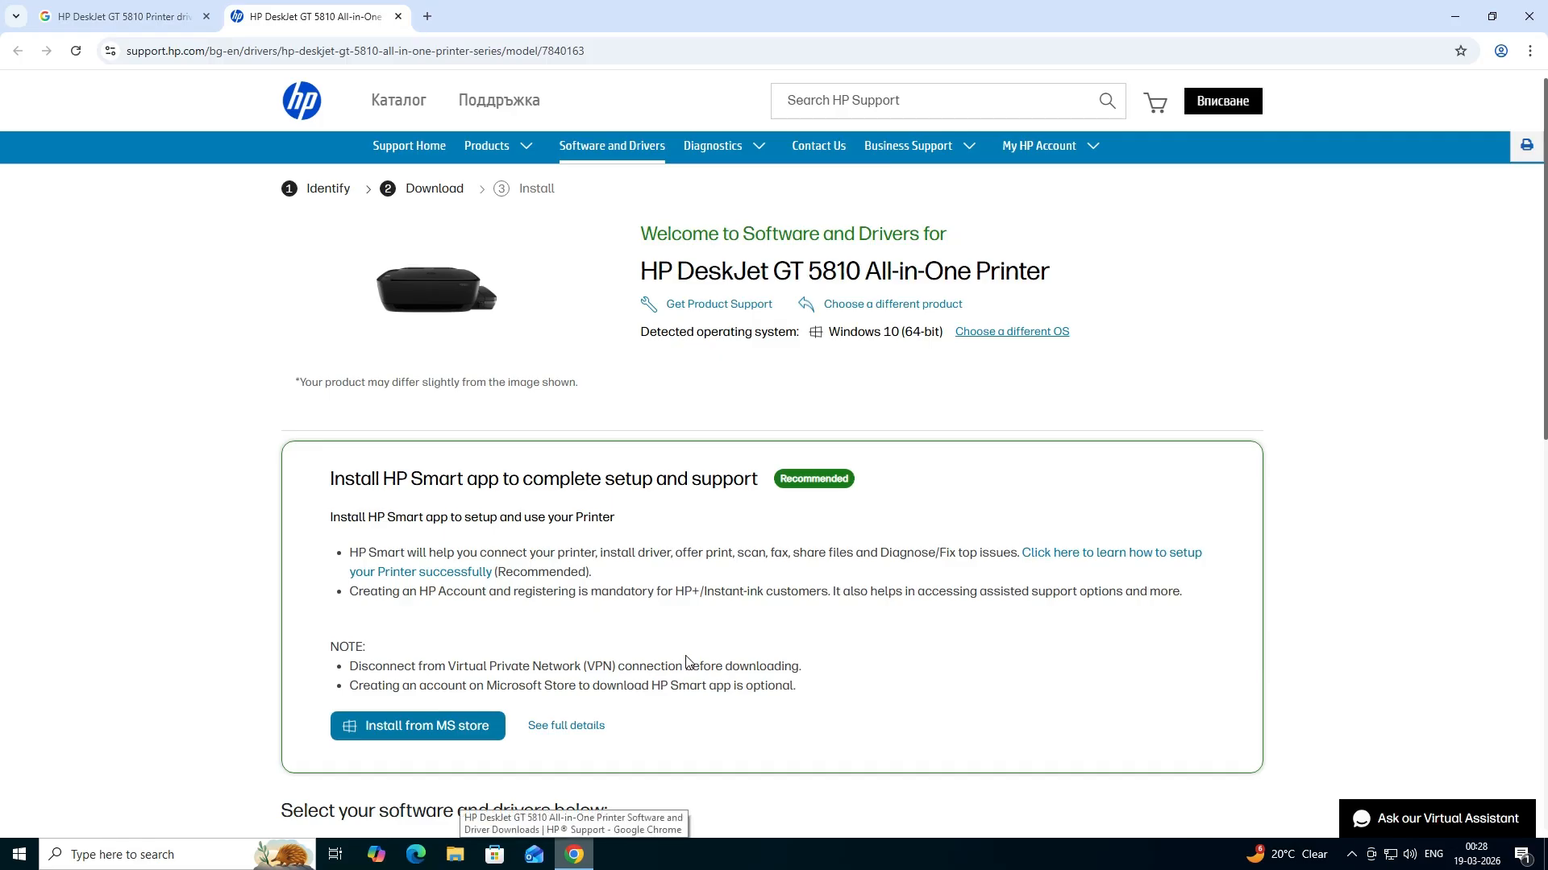
- Expand Software-Utility and download the HP DeskJet GT 5810 All-in-One Print and Scan Driver and Accessories
scroll(686, 662, "down", 5)
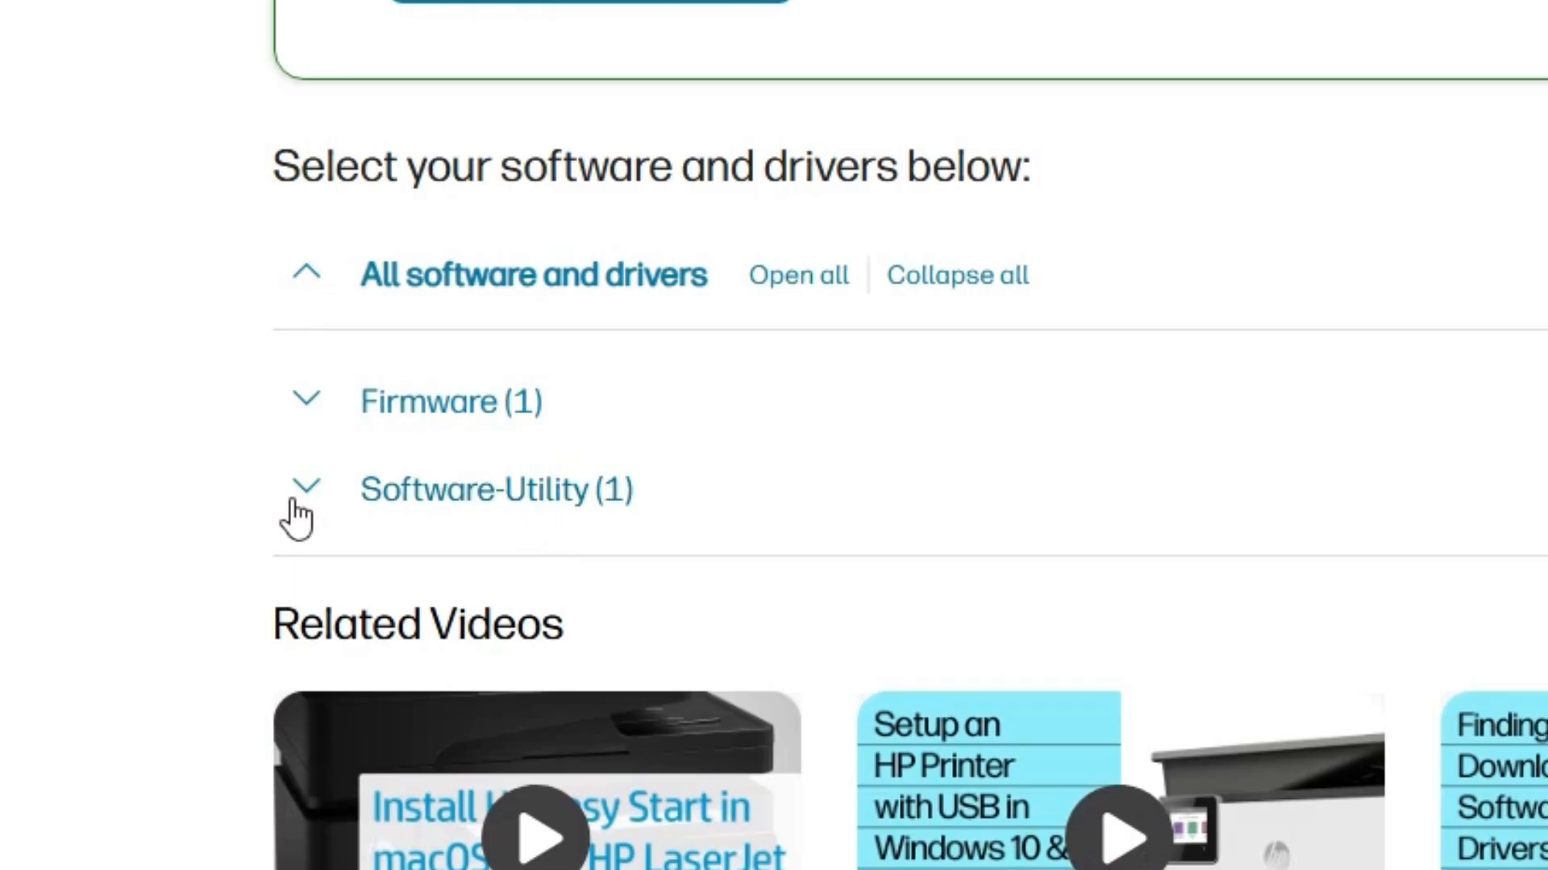
left_click(302, 495)
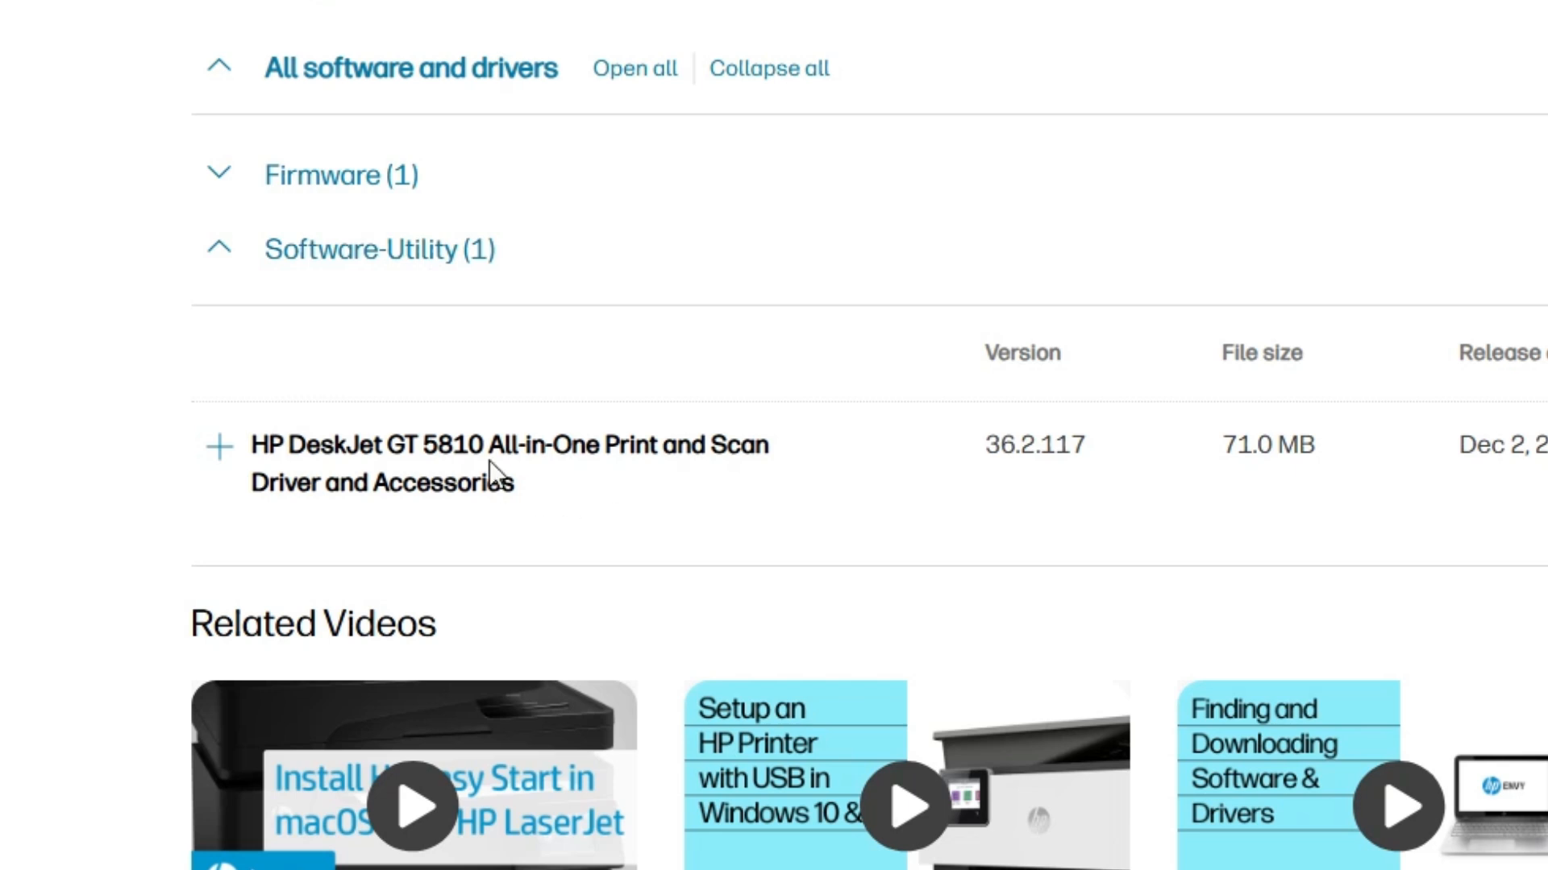
left_click_drag(490, 461, 530, 514)
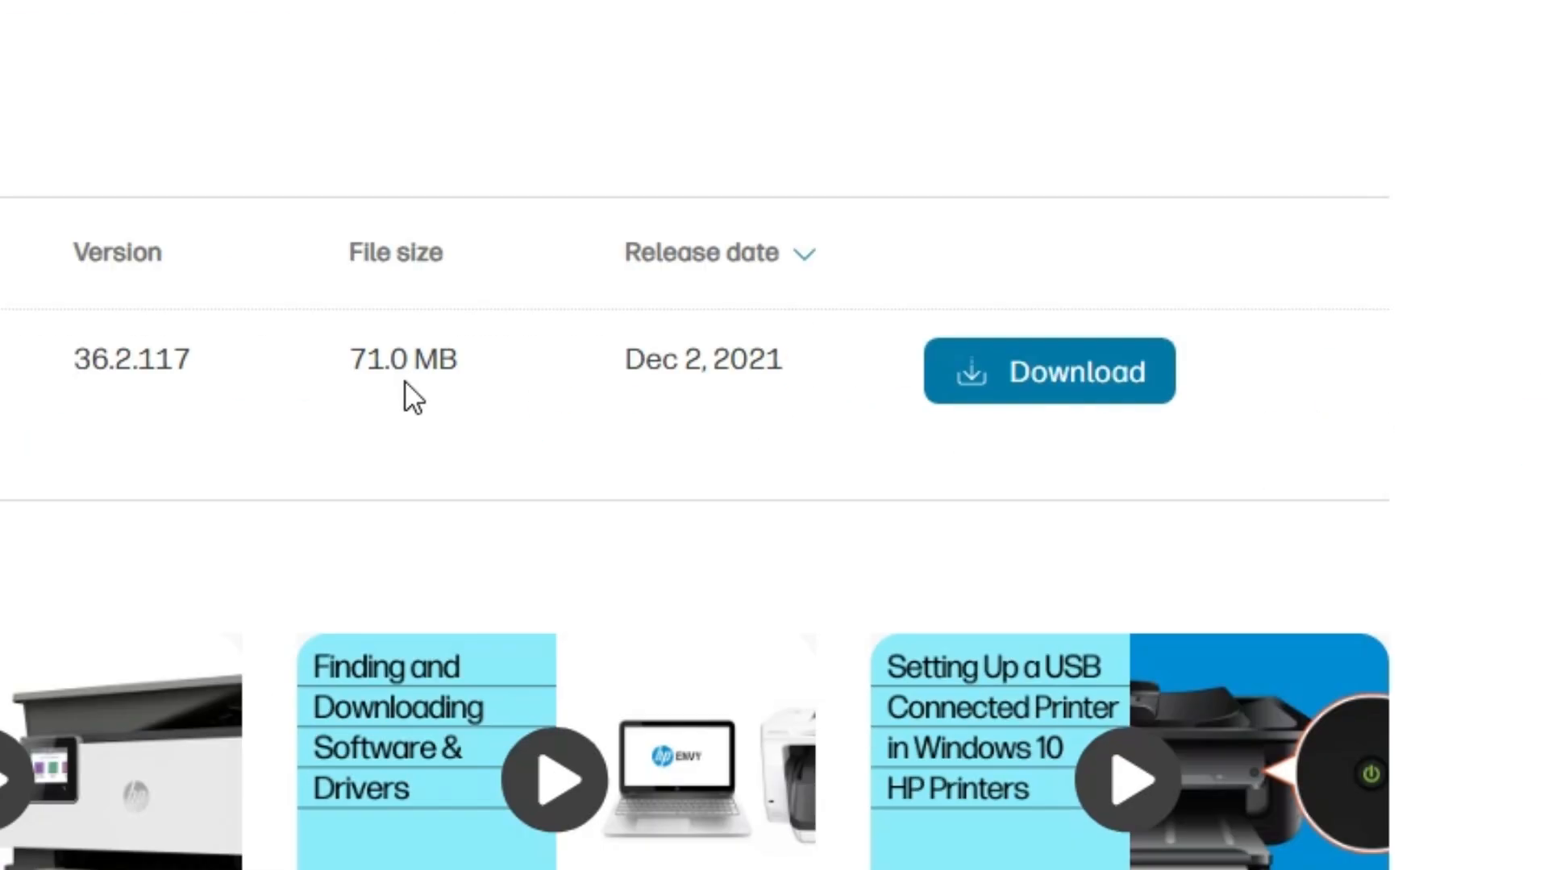
left_click(1074, 386)
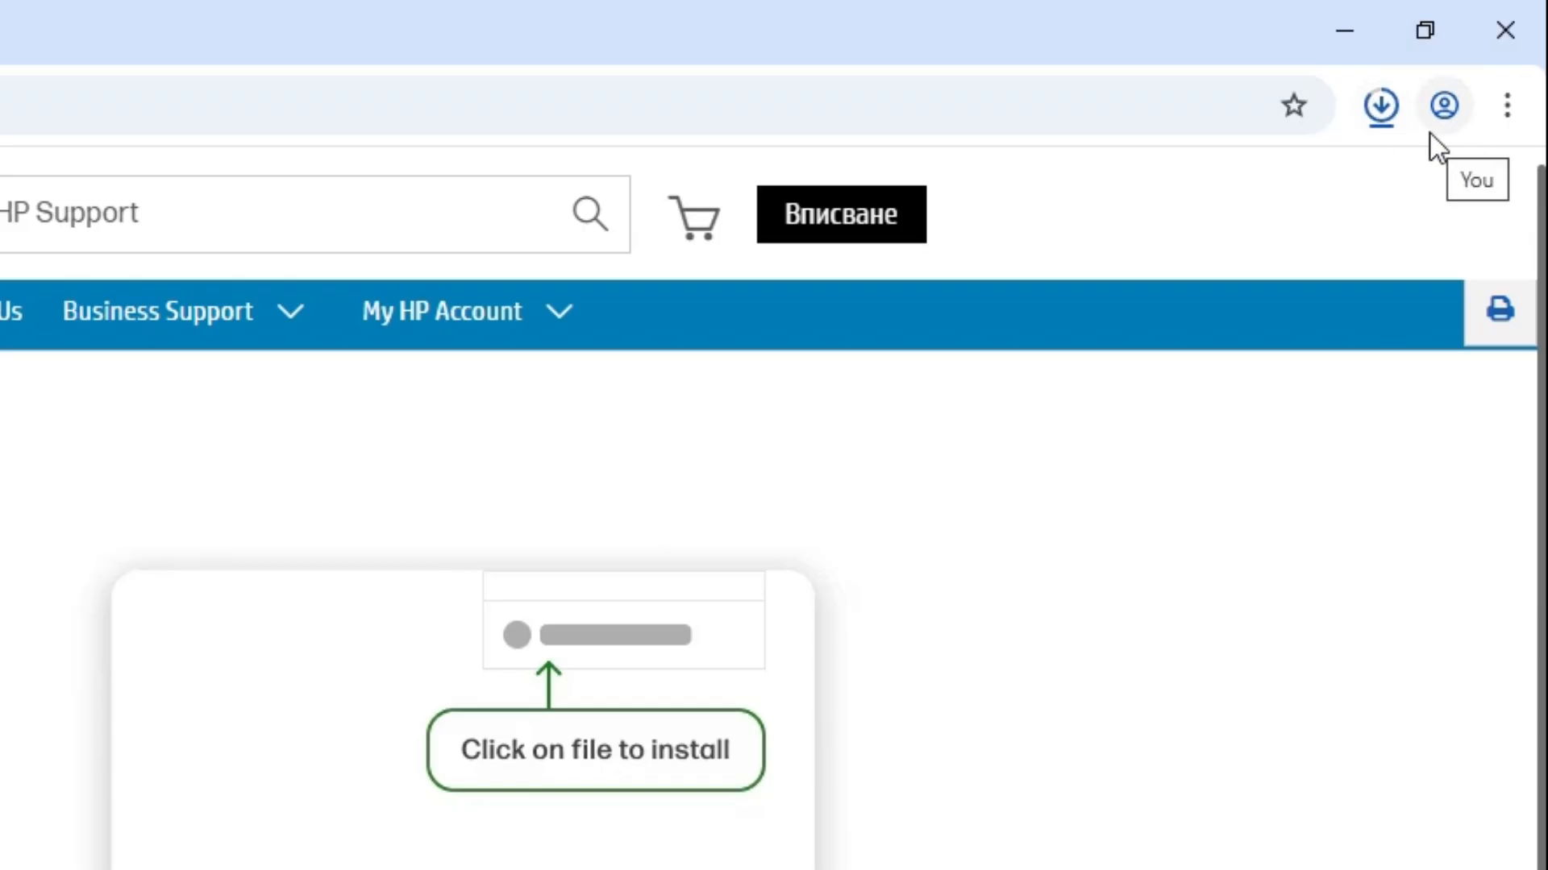
- Show the downloaded Full_Webpack-36.2.117-DJ5810_Full_Webpack.exe in its folder and move it to the desktop next to the Microsoft Edge icon
left_click(1386, 107)
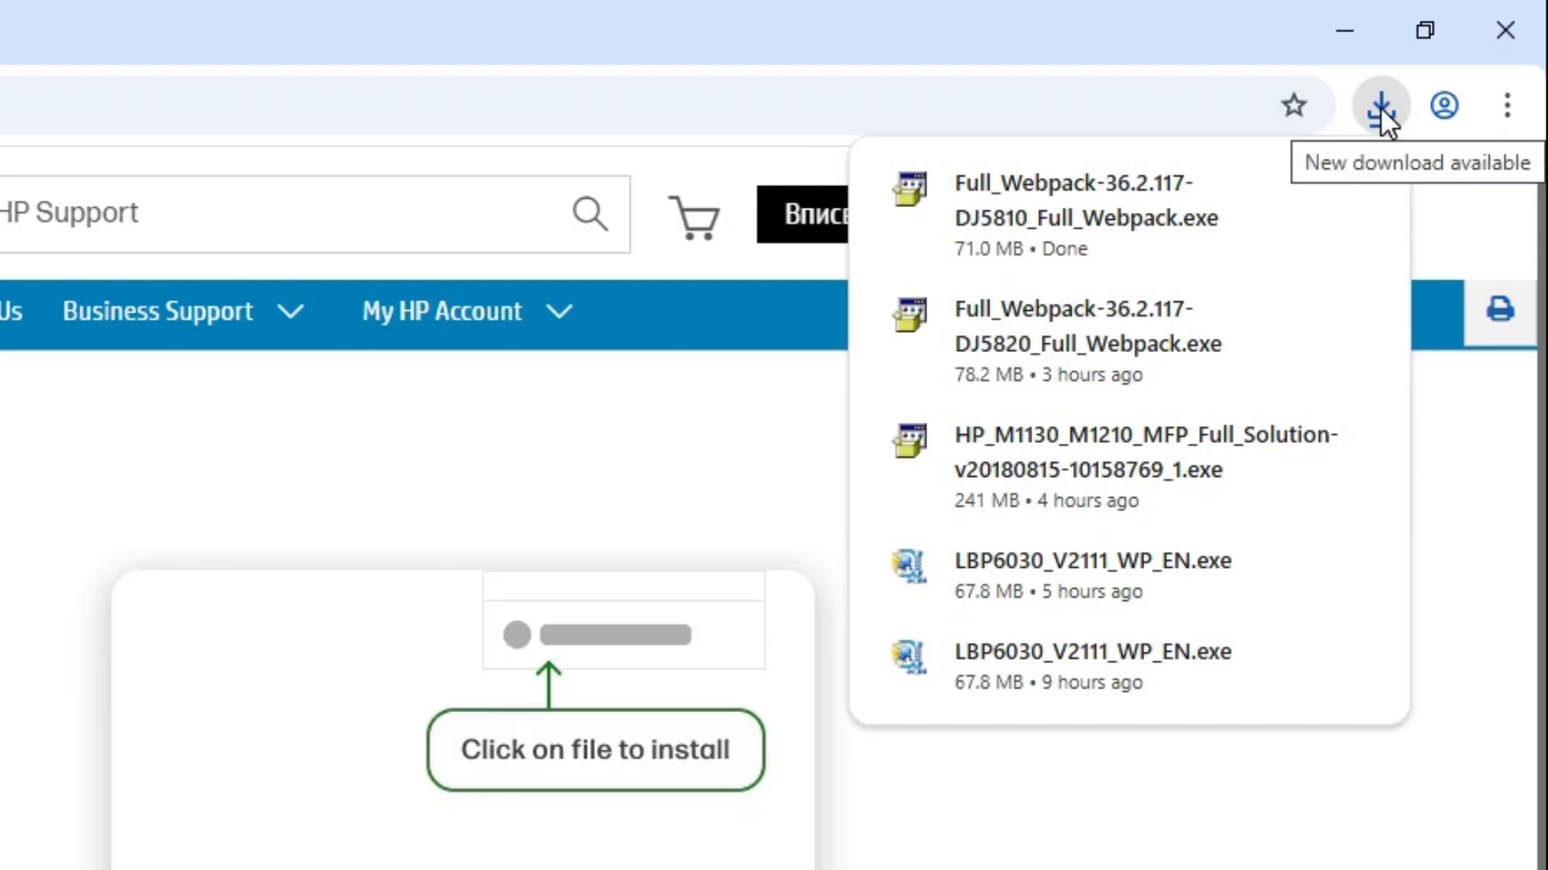
left_click(1286, 195)
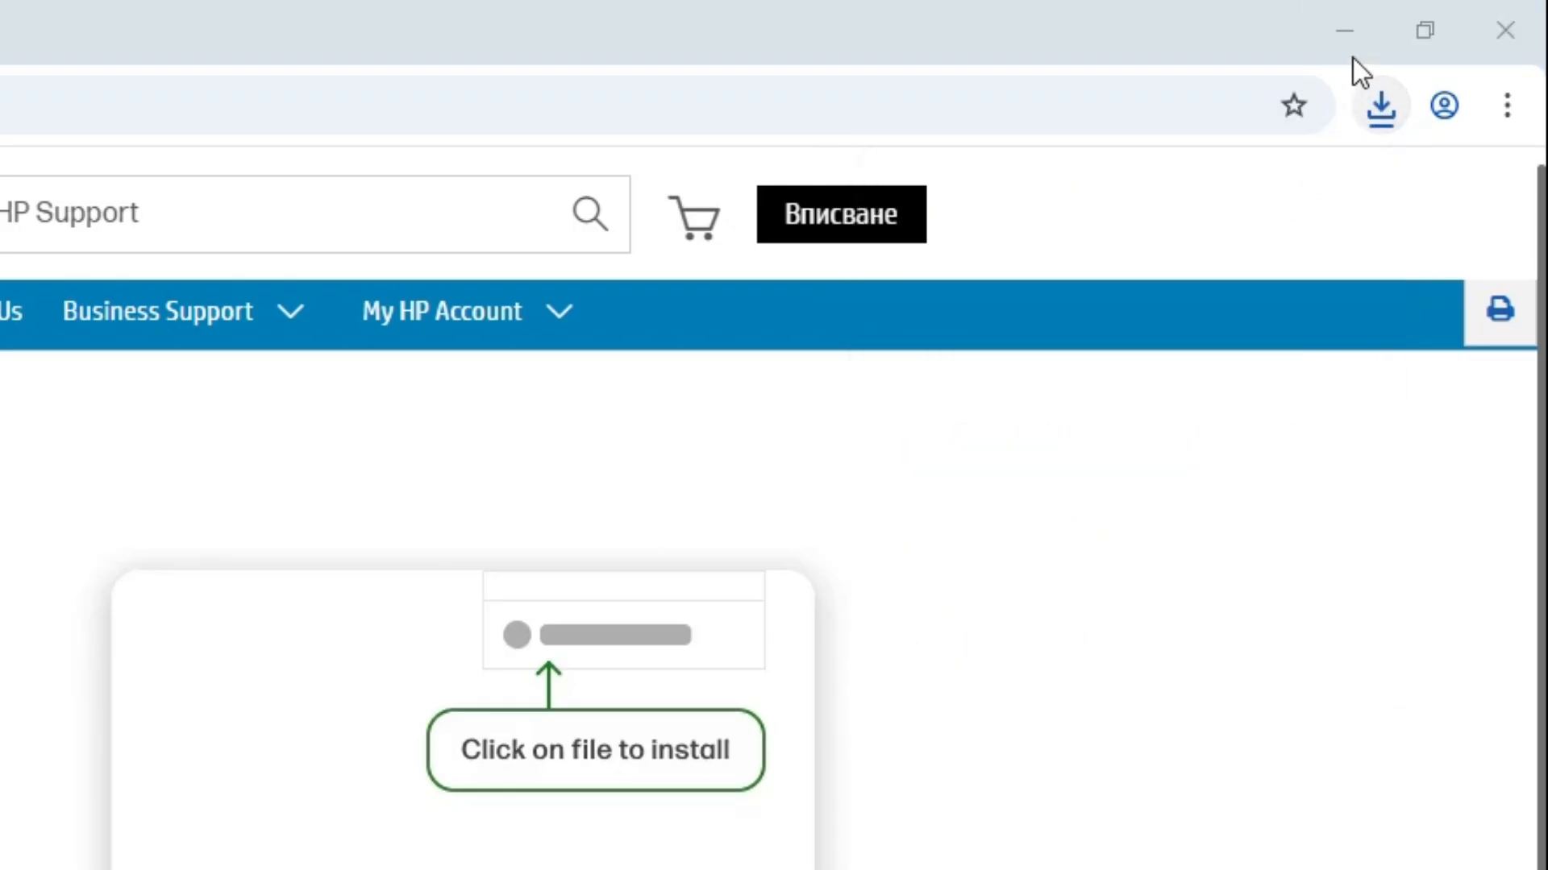
left_click(1345, 31)
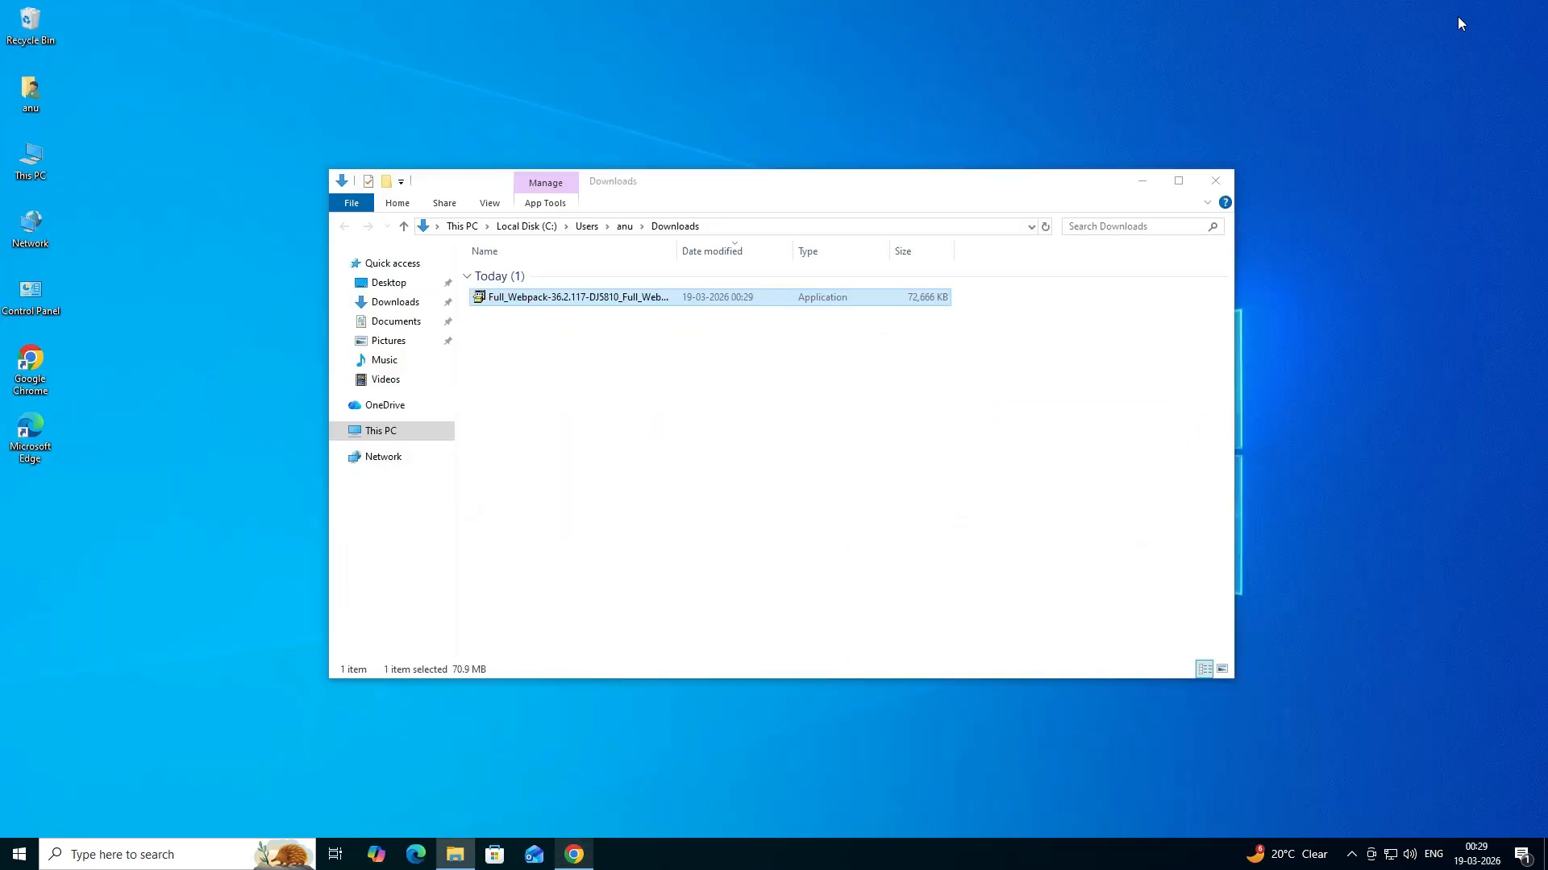
left_click_drag(500, 297, 153, 451)
left_click(1218, 179)
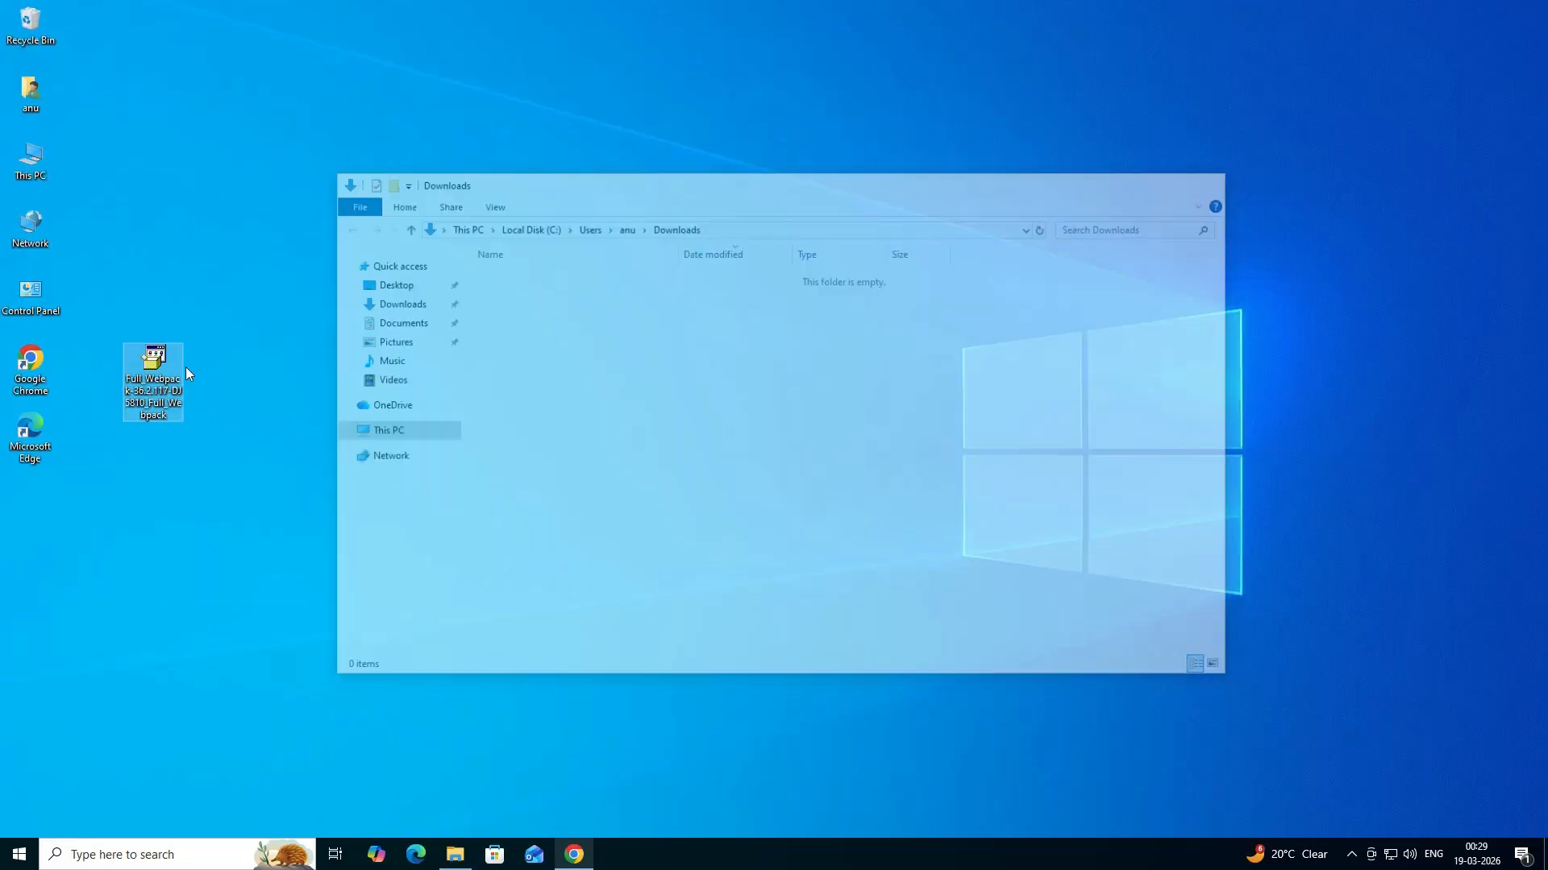
left_click_drag(141, 367, 135, 430)
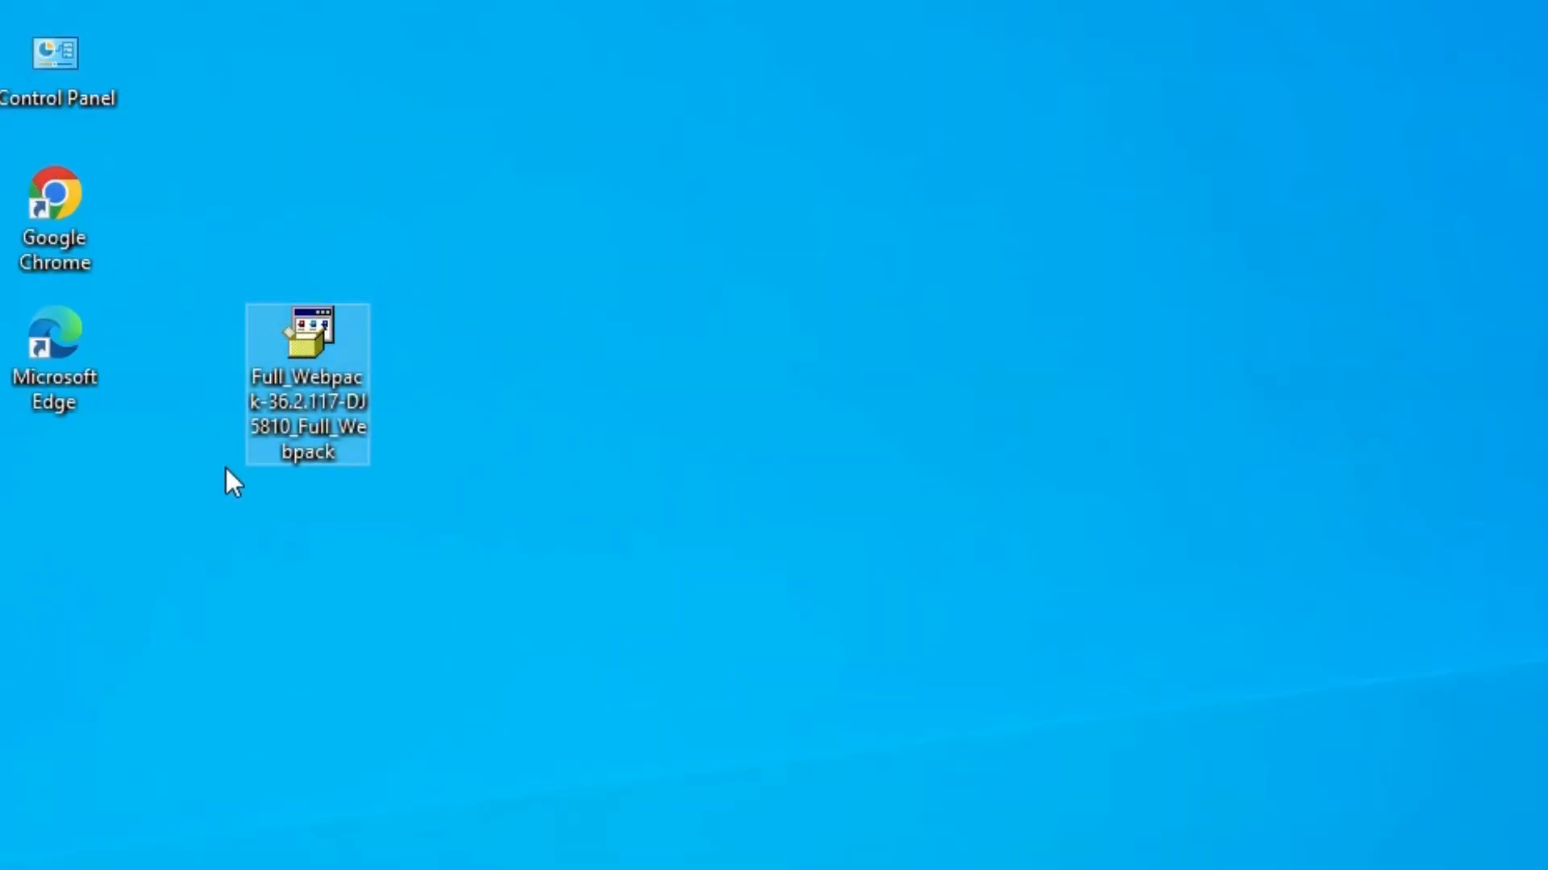
left_click_drag(278, 403, 254, 361)
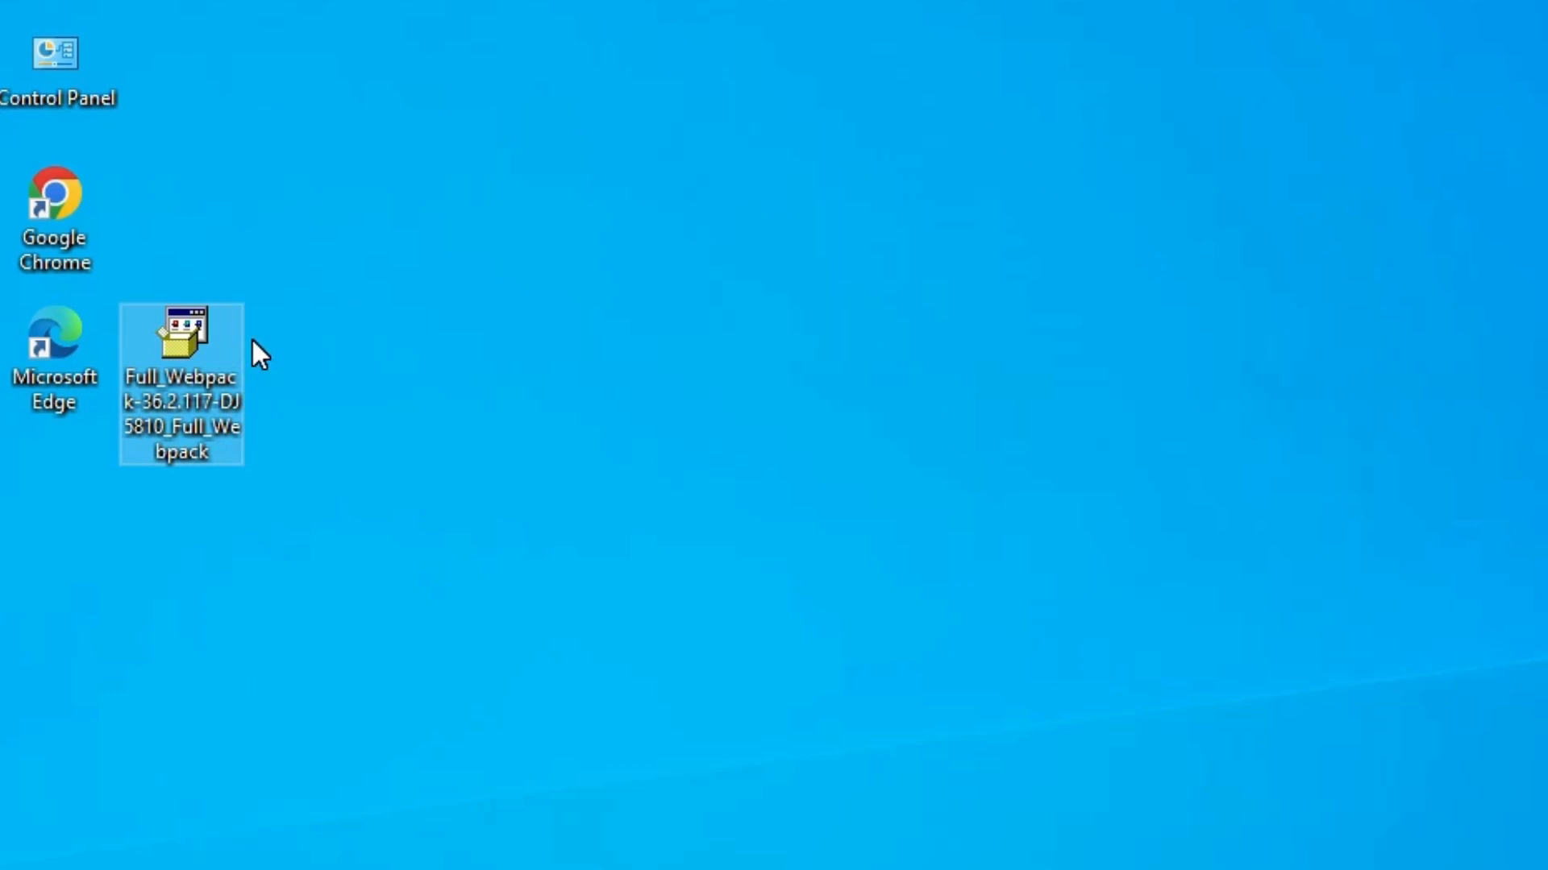
- Extract the driver package into its own folder on the desktop with WinRAR and place that folder below the package
left_click_drag(377, 273, 117, 487)
right_click(181, 383)
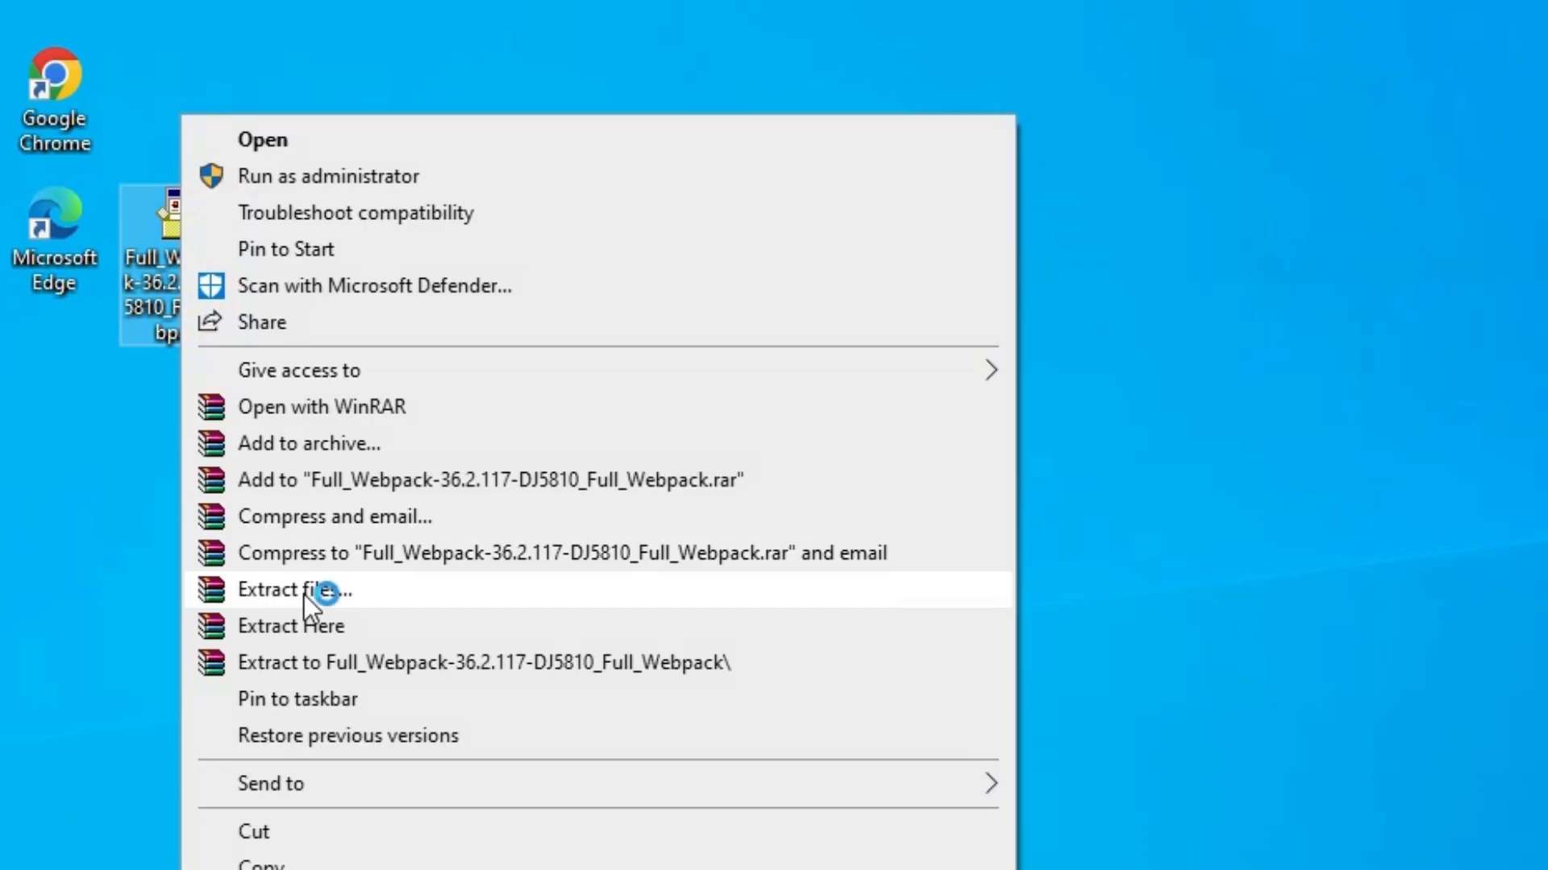
left_click(303, 595)
left_click(868, 761)
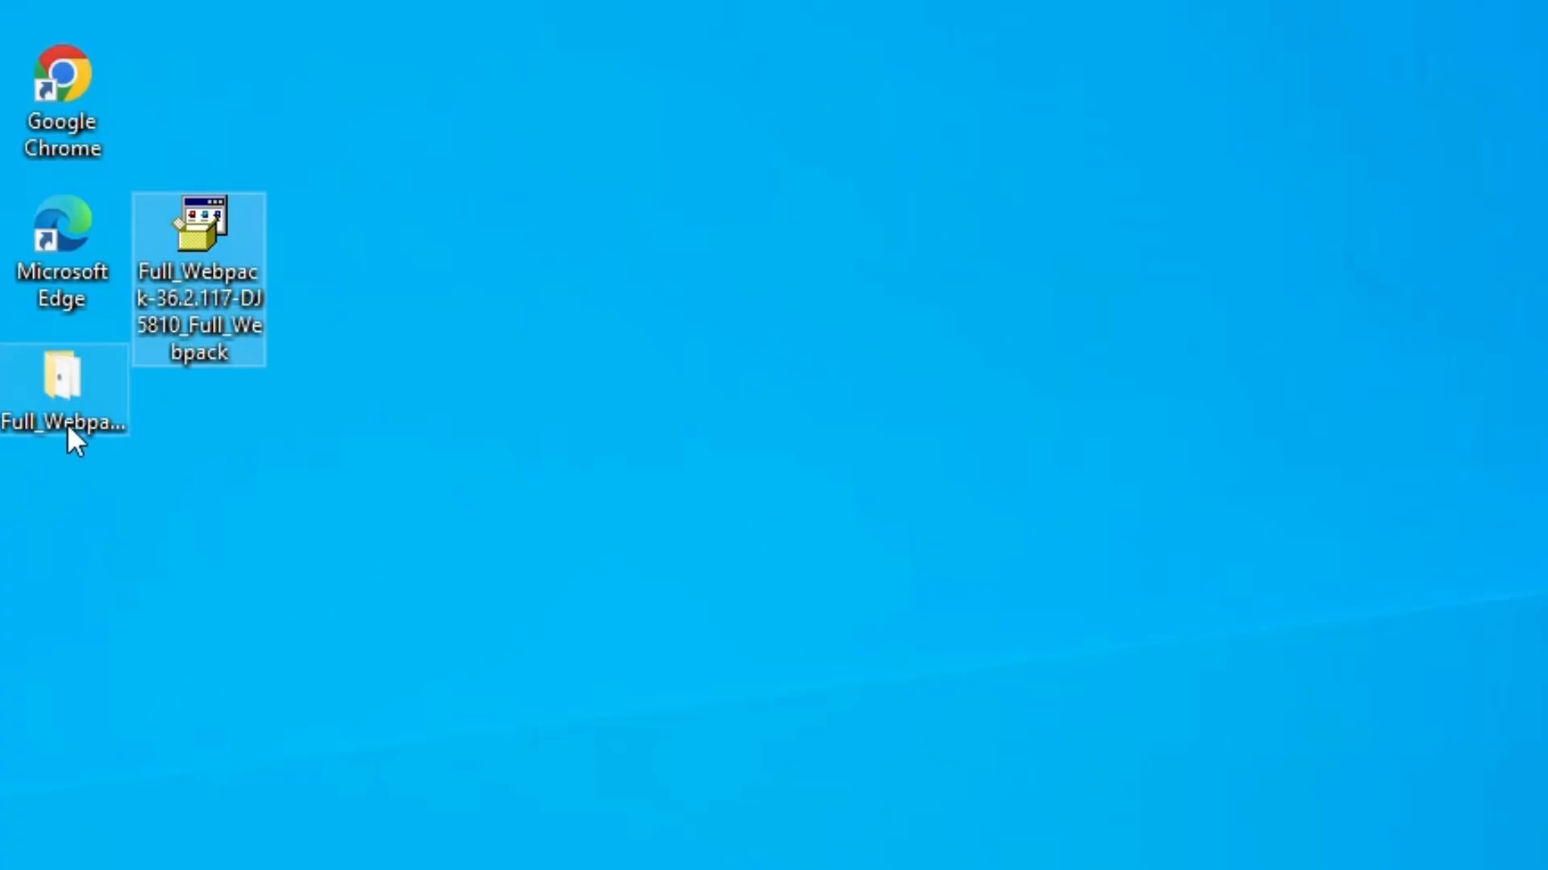
left_click(66, 424)
left_click_drag(92, 387, 224, 385)
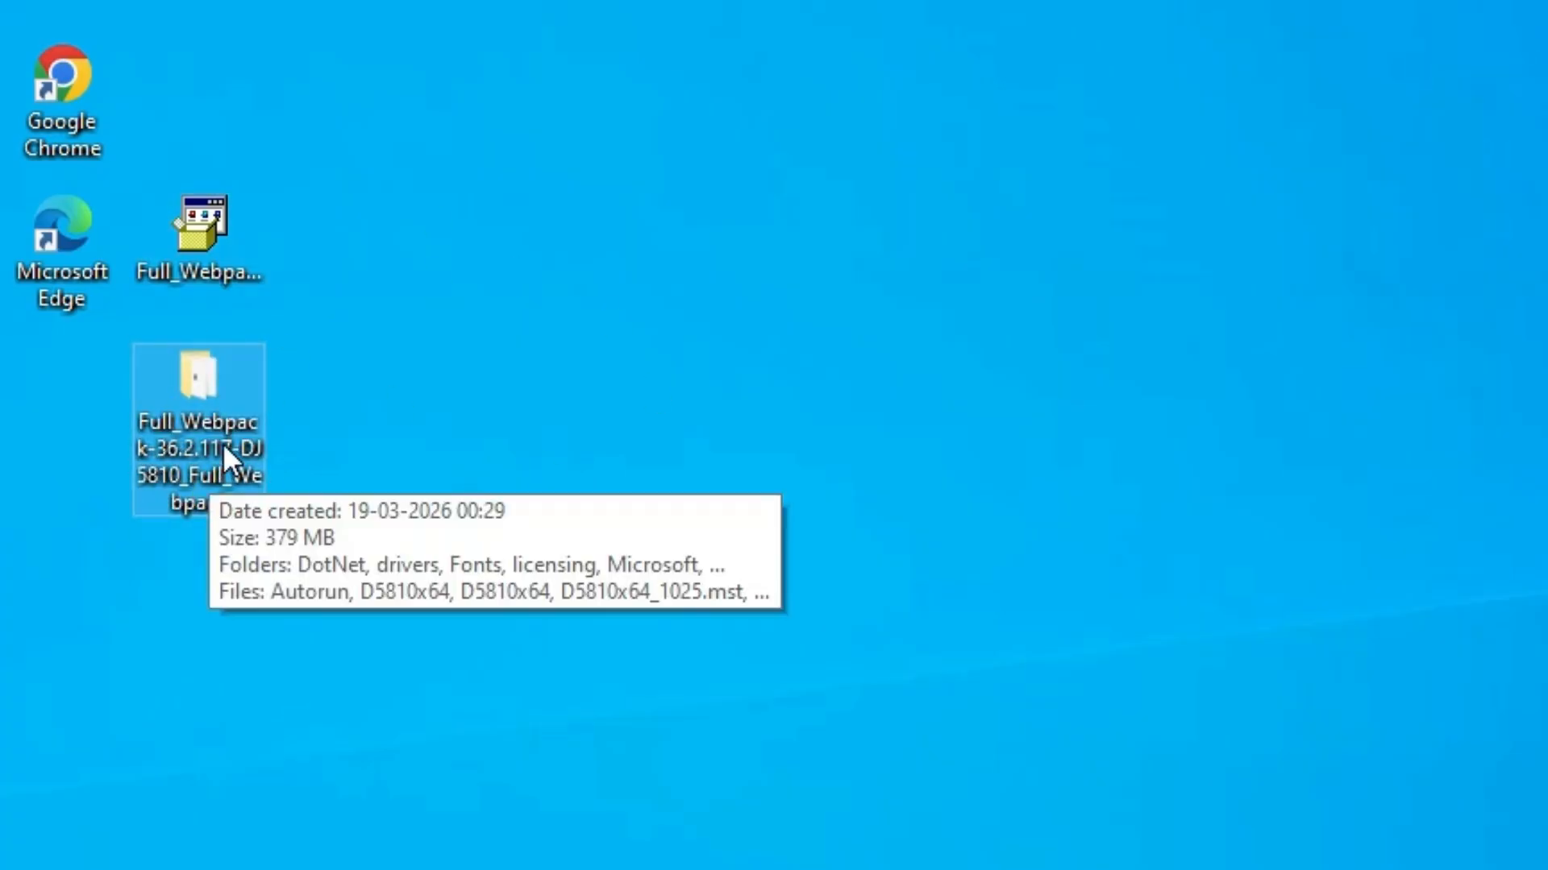
- Open the extracted Full_Webpack-36.2.117-DJ5810_Full_Webpack folder, look through the driver files, and close it
double_click(215, 422)
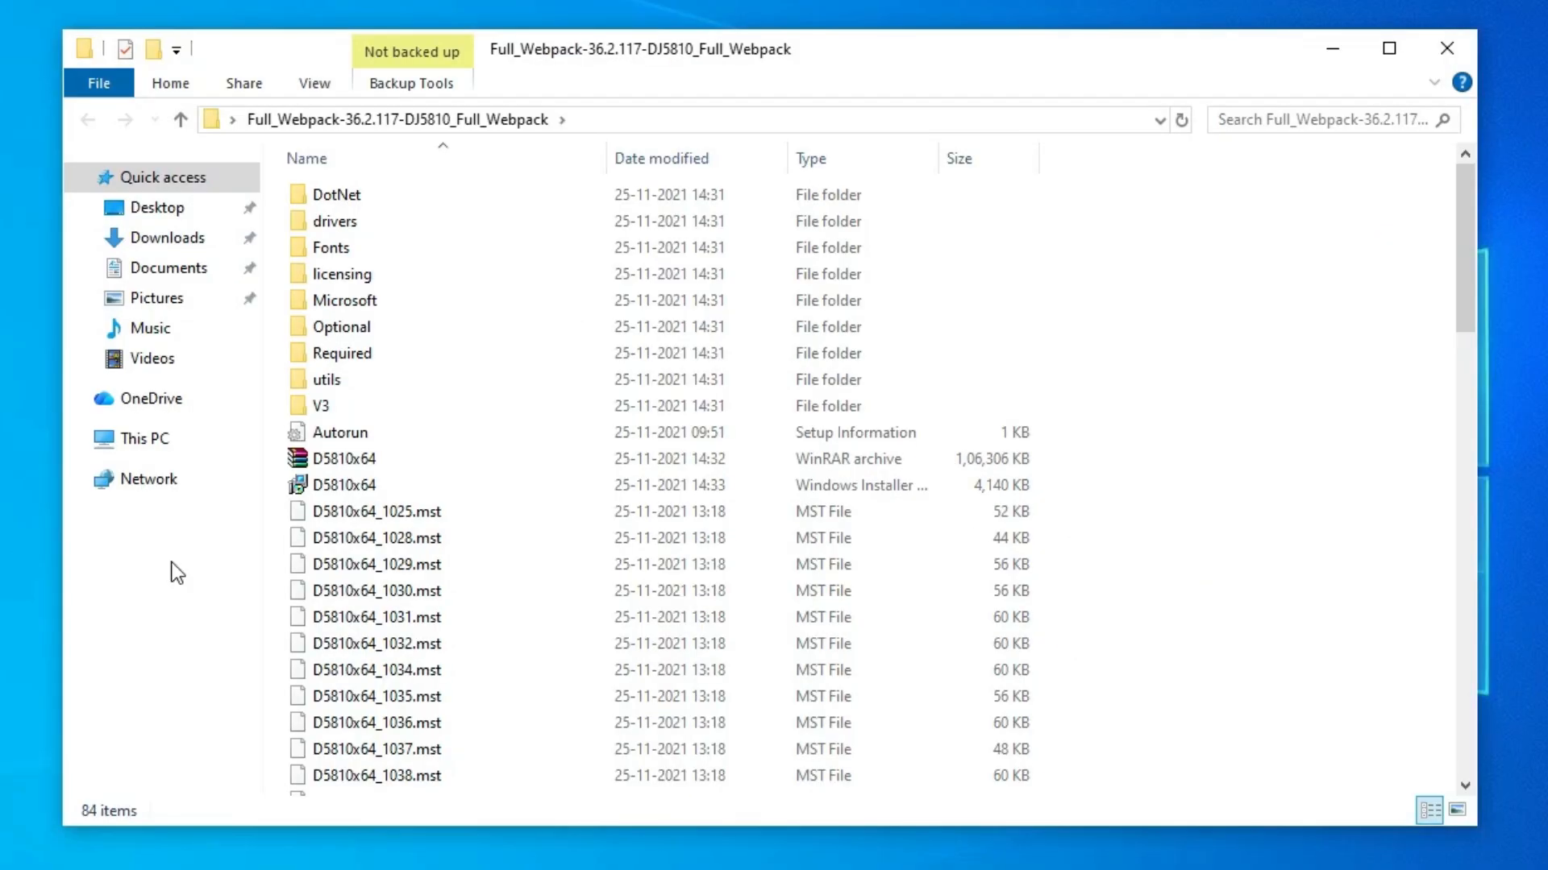
scroll(649, 542, "down", 20)
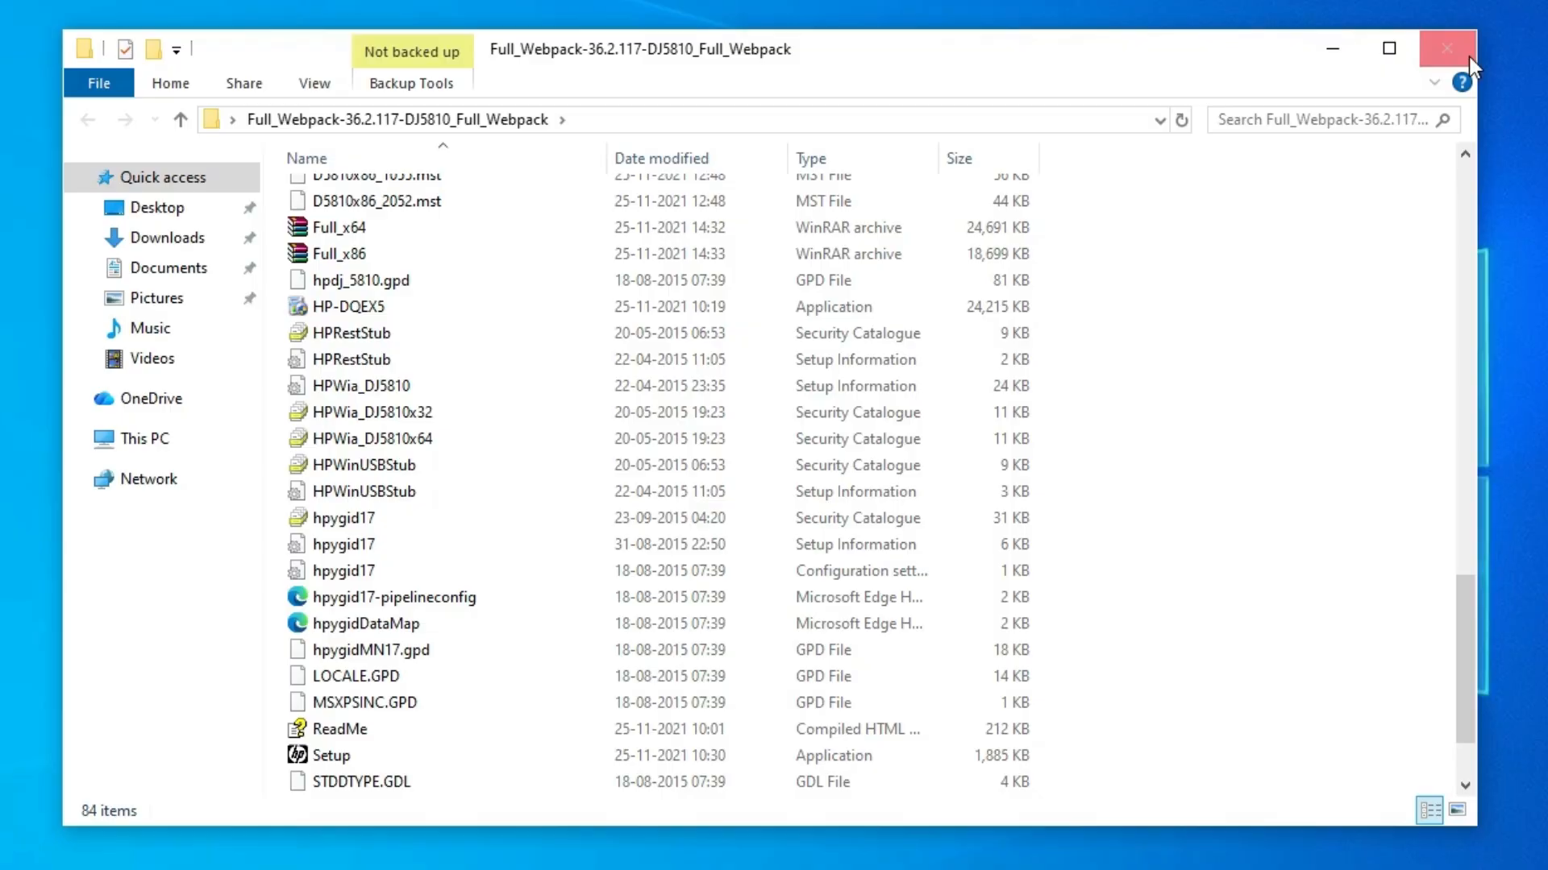
left_click(1447, 48)
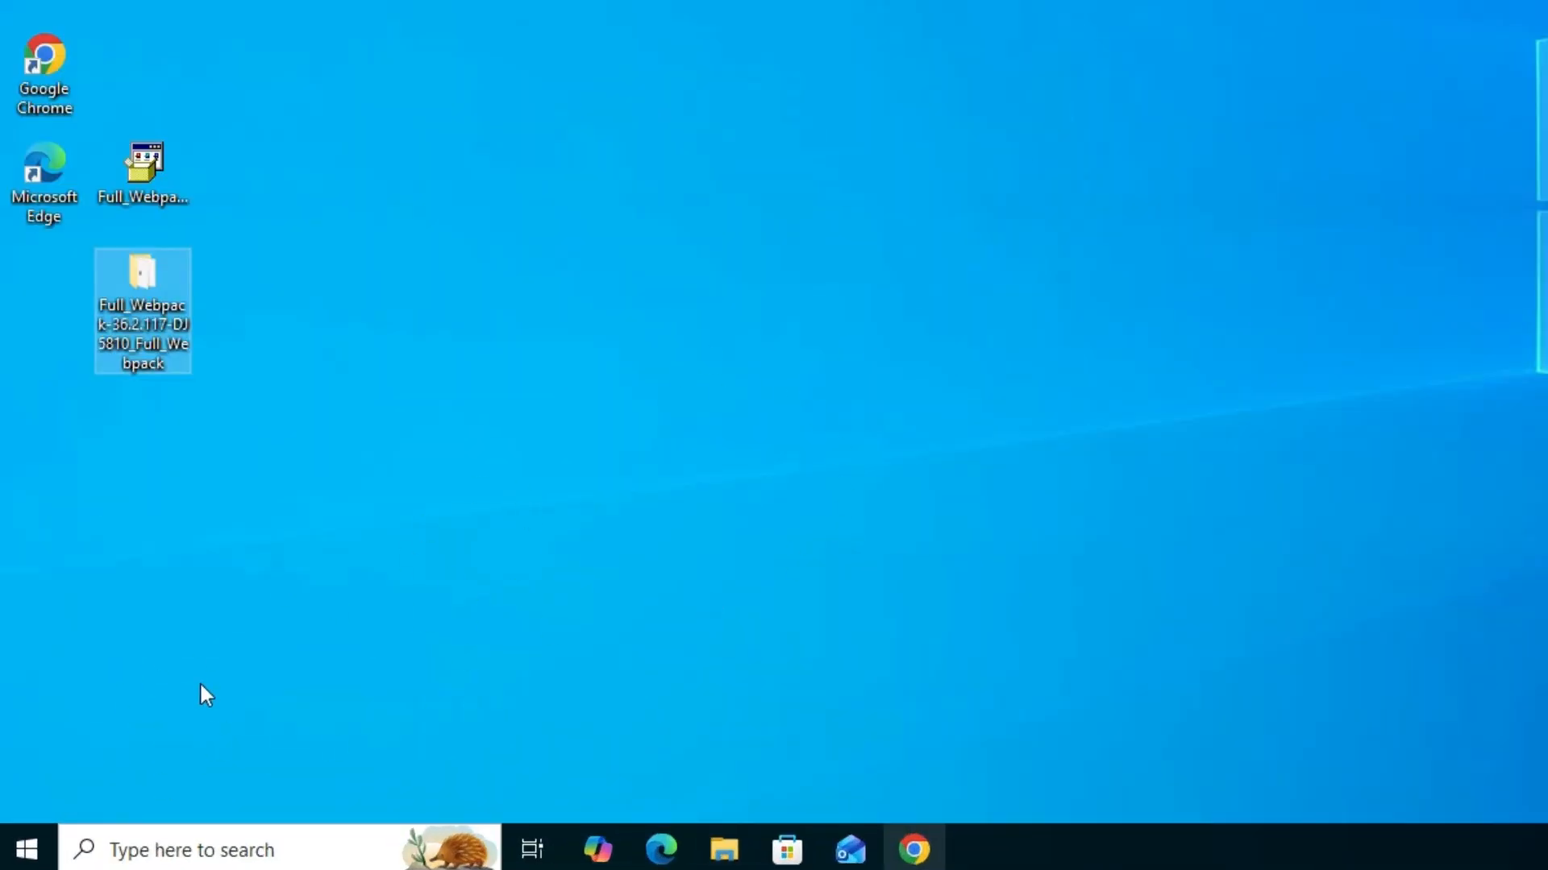
- Open the Printers & scanners settings, start adding a printer that isn't listed, and close Settings to leave the Add Printer wizard
left_click(16, 858)
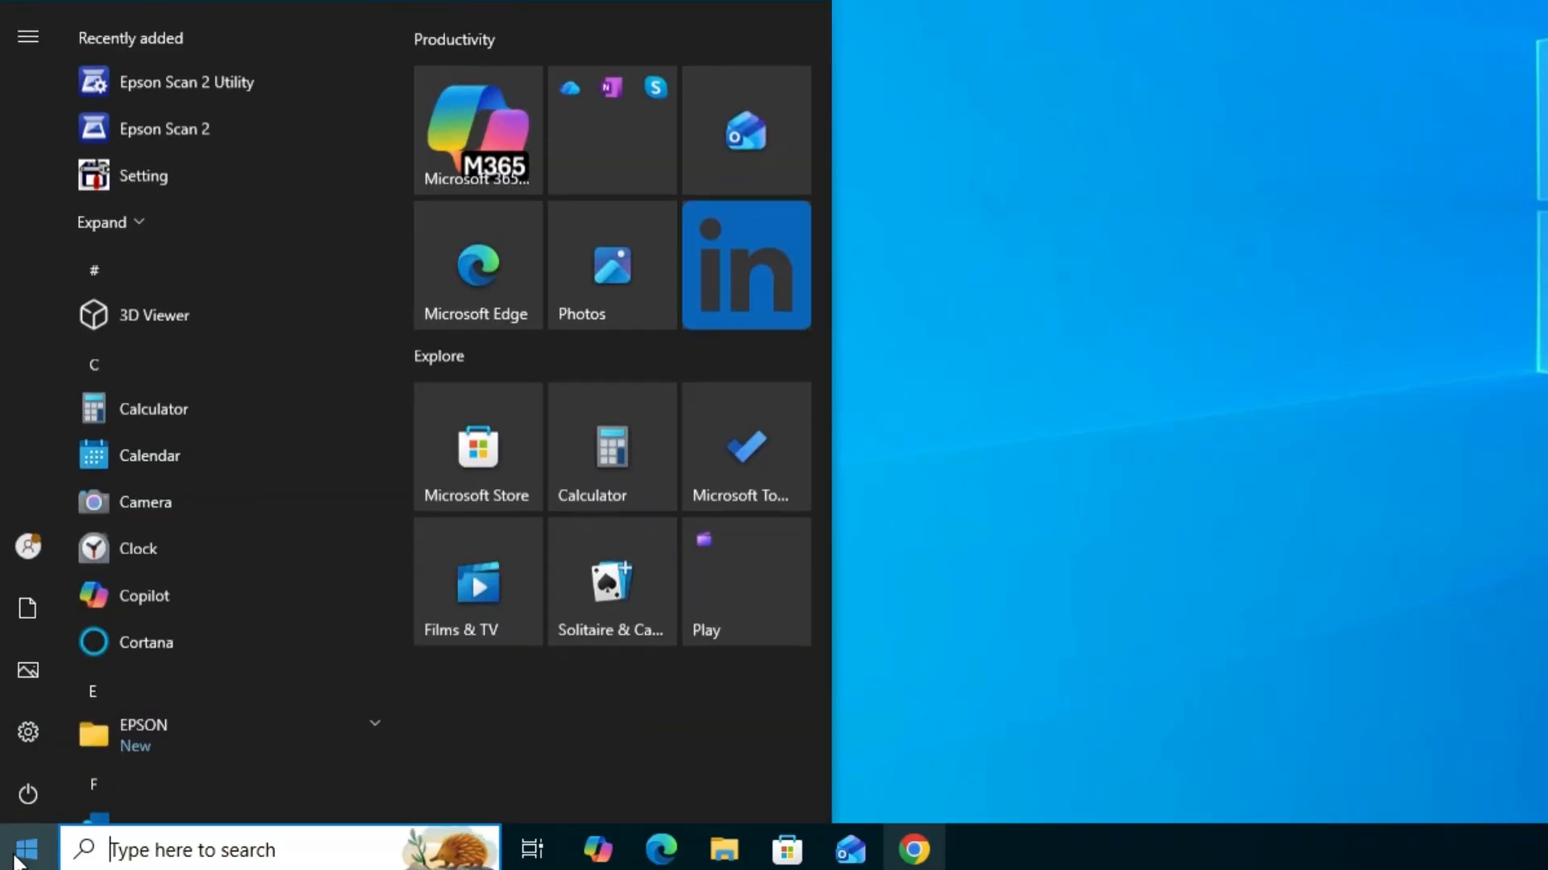
type("pr")
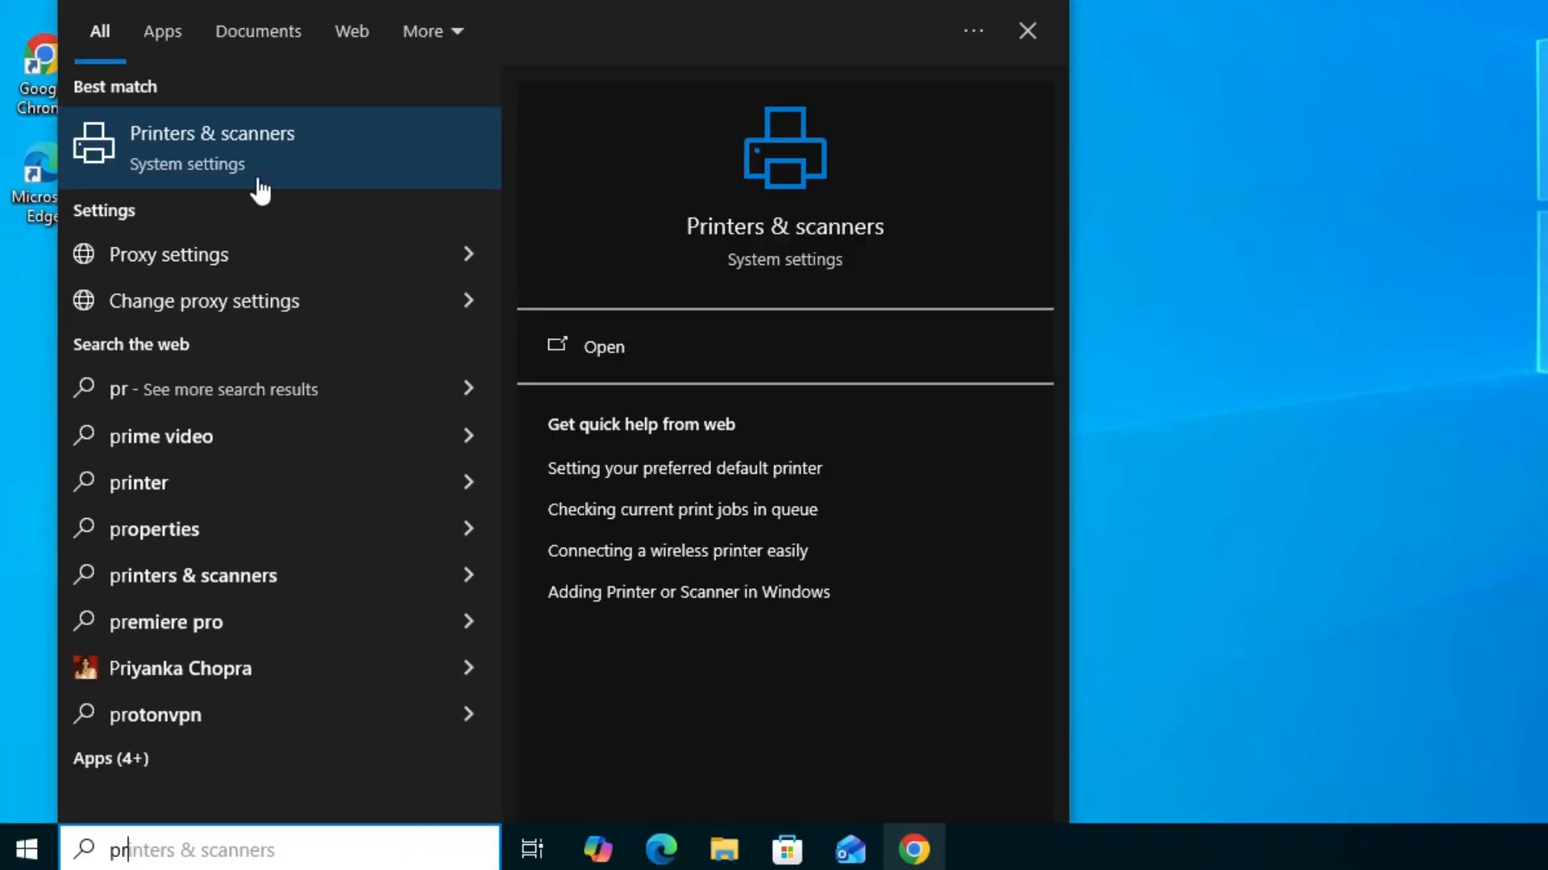
left_click(256, 172)
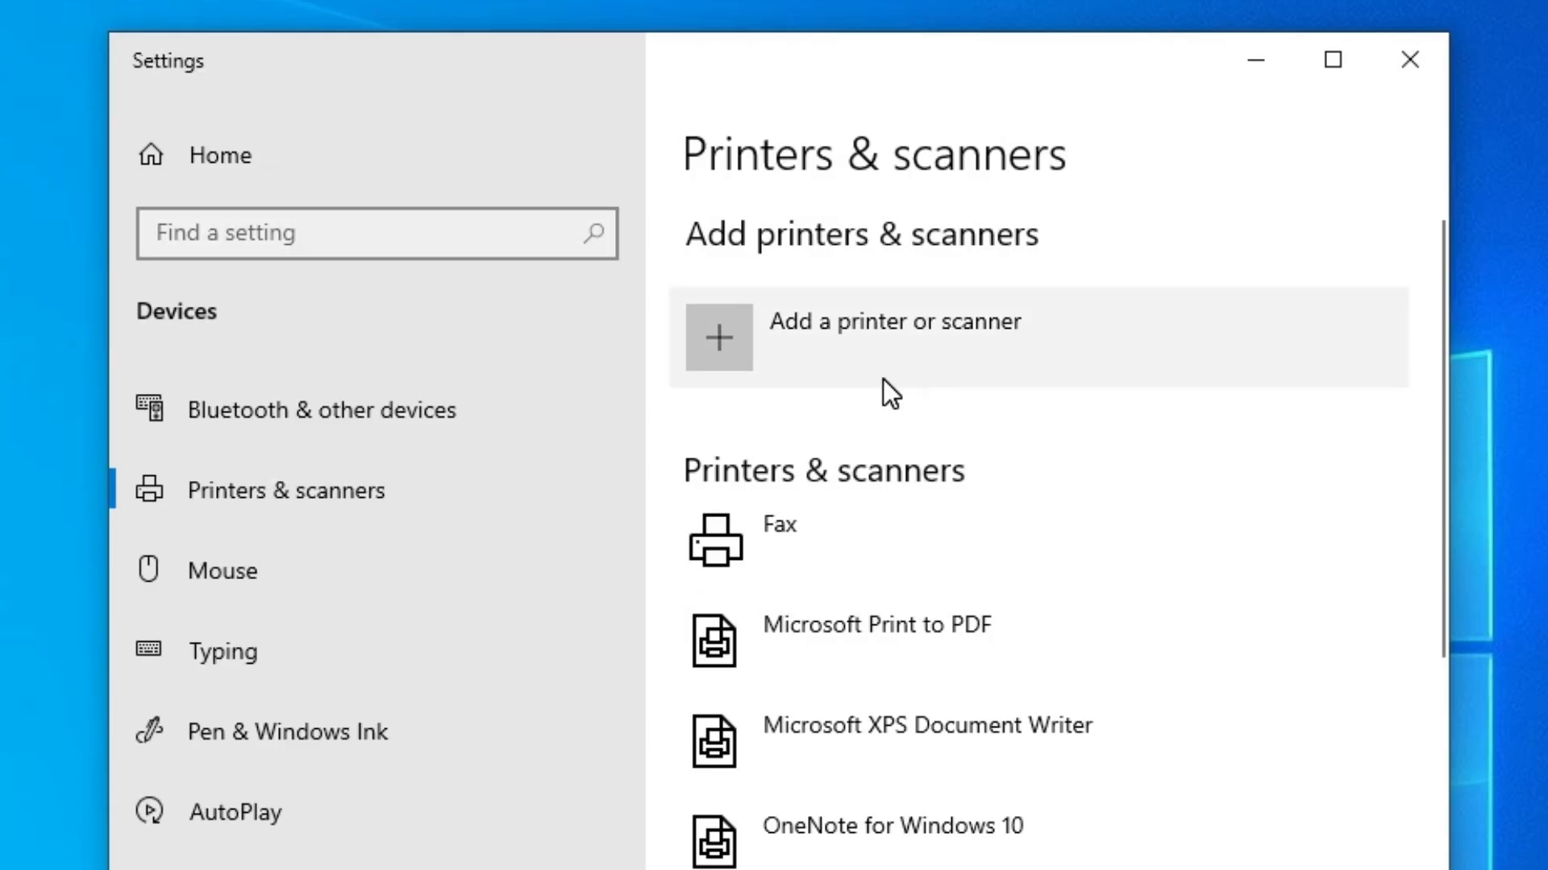
left_click(883, 379)
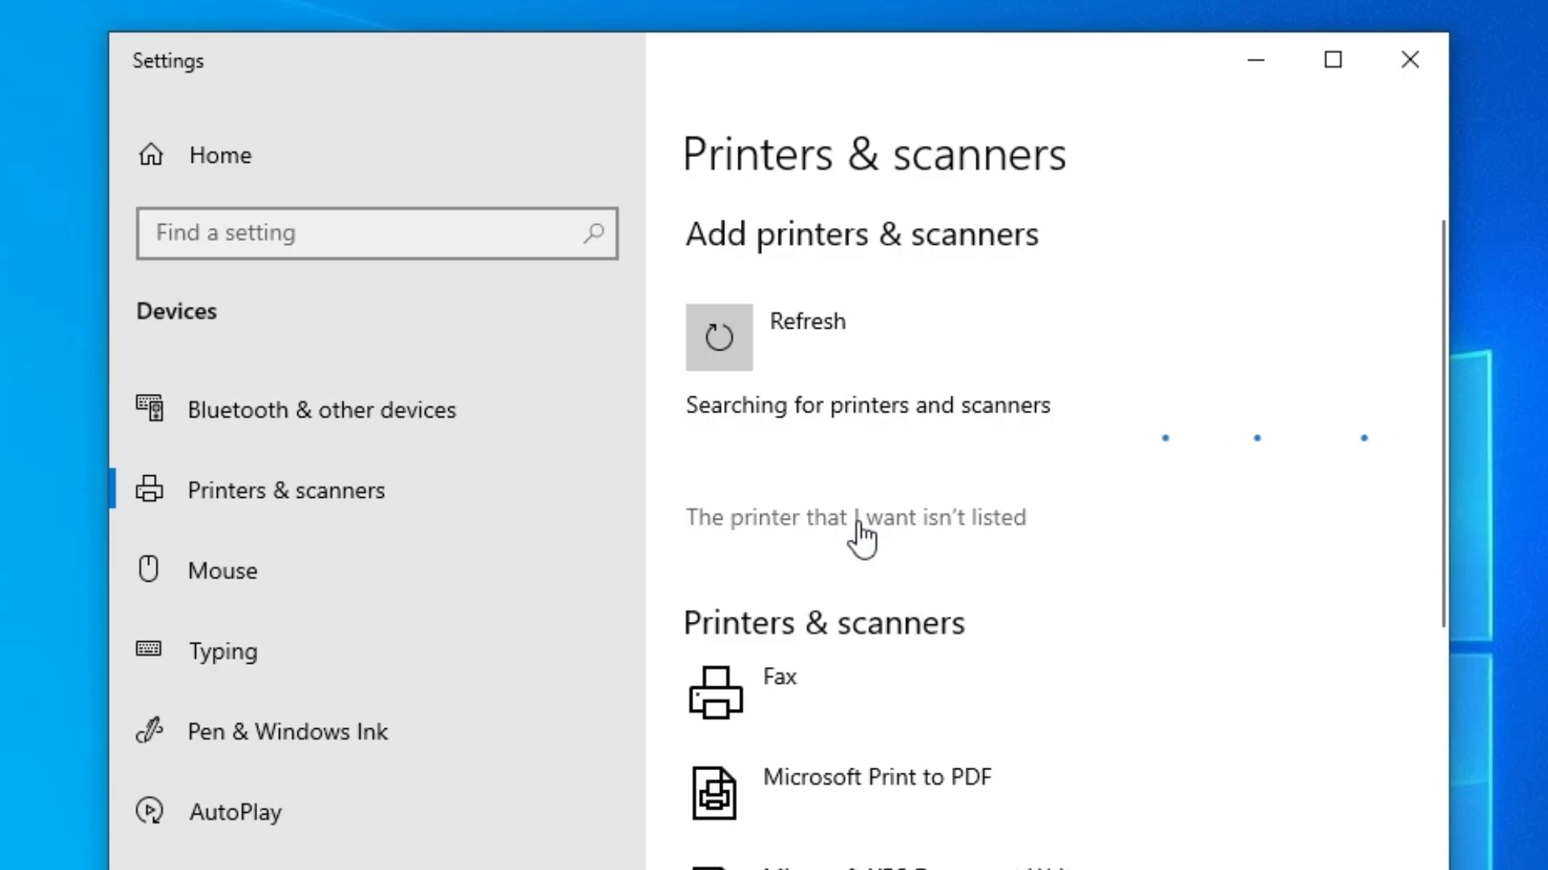
left_click(988, 526)
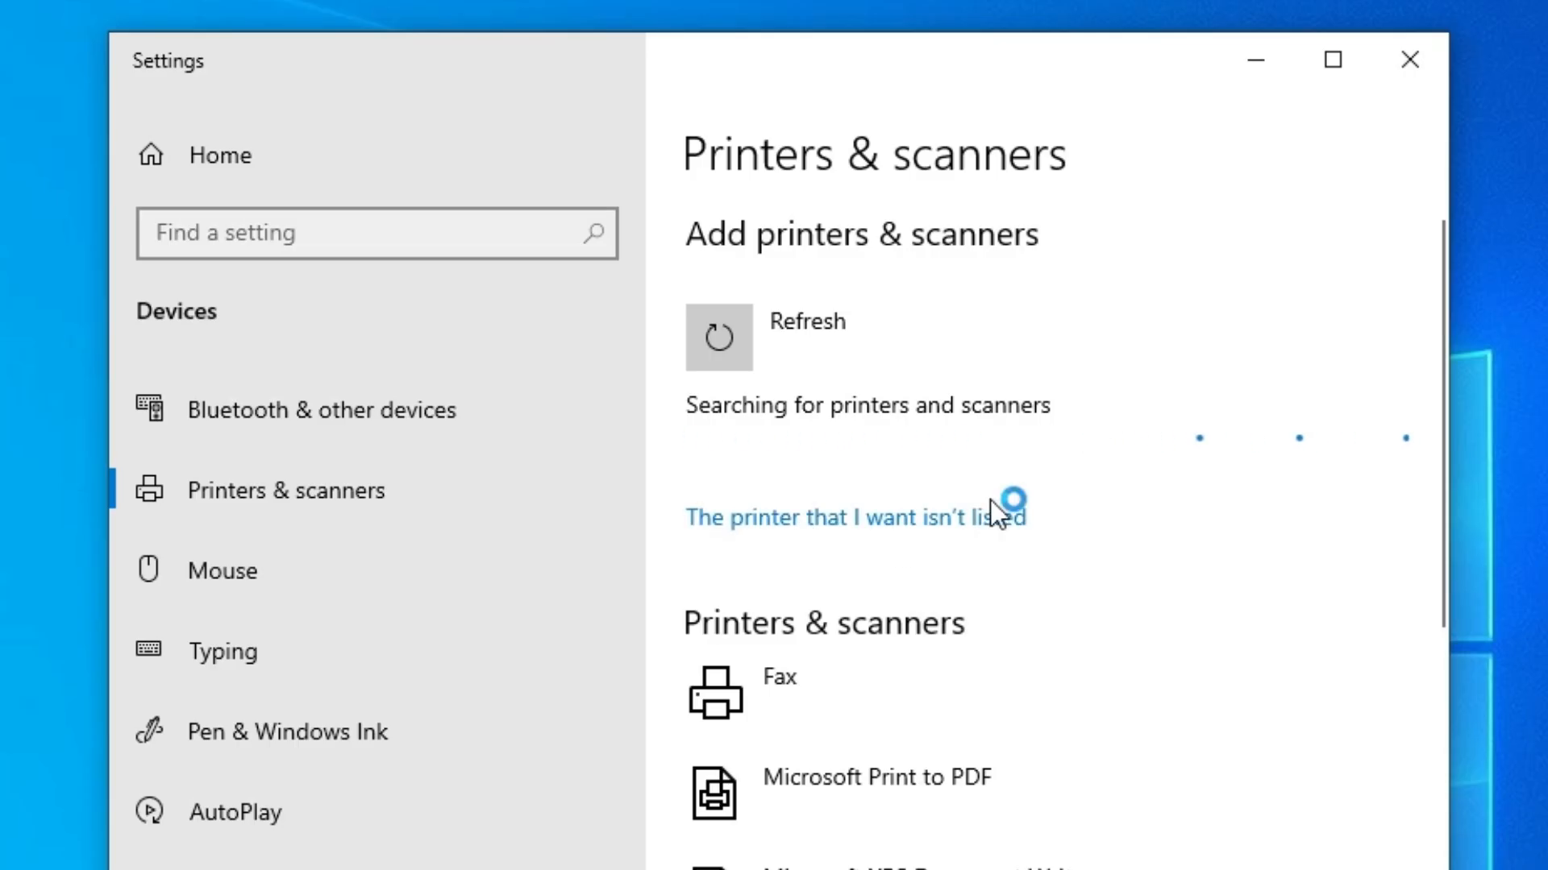
left_click(1344, 121)
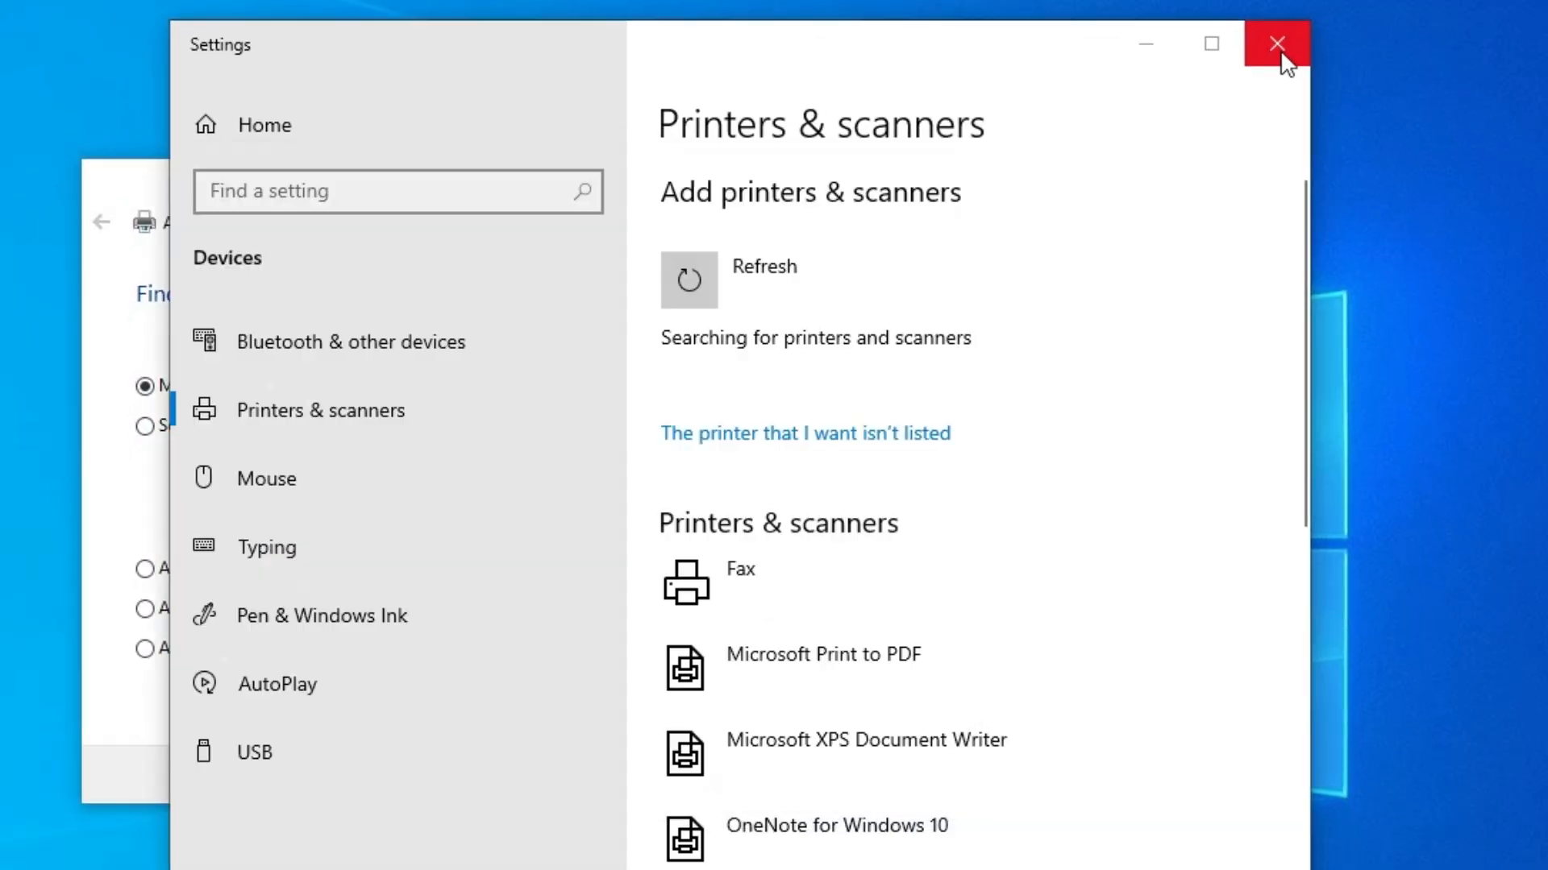
left_click(1280, 53)
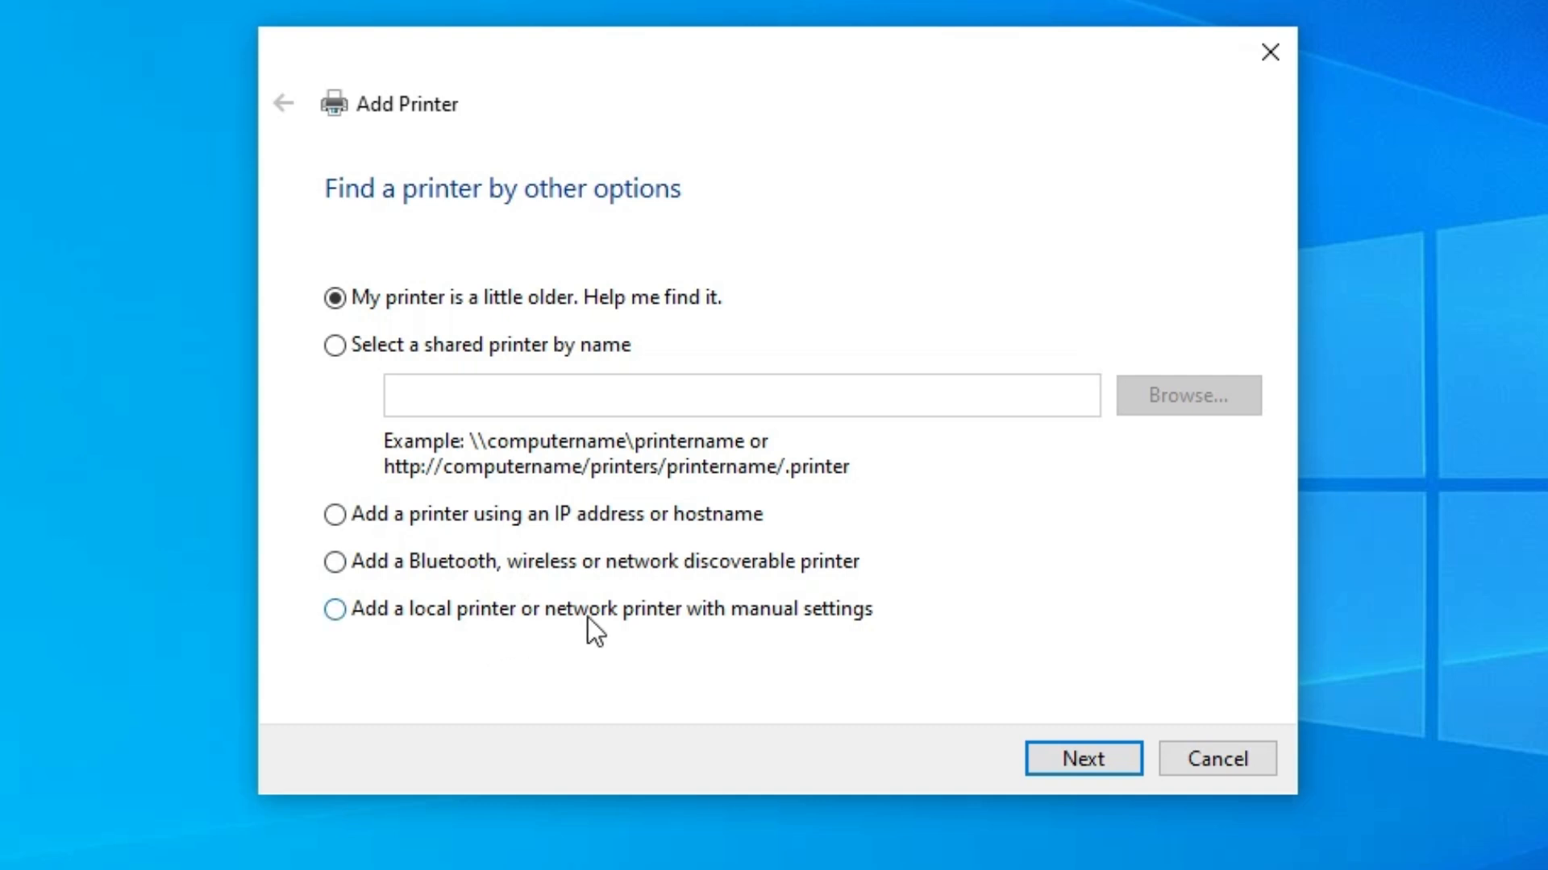
- Choose to add a local or network printer with manual settings and use the existing port USB_001 (Local Port)
left_click(761, 608)
left_click(1091, 759)
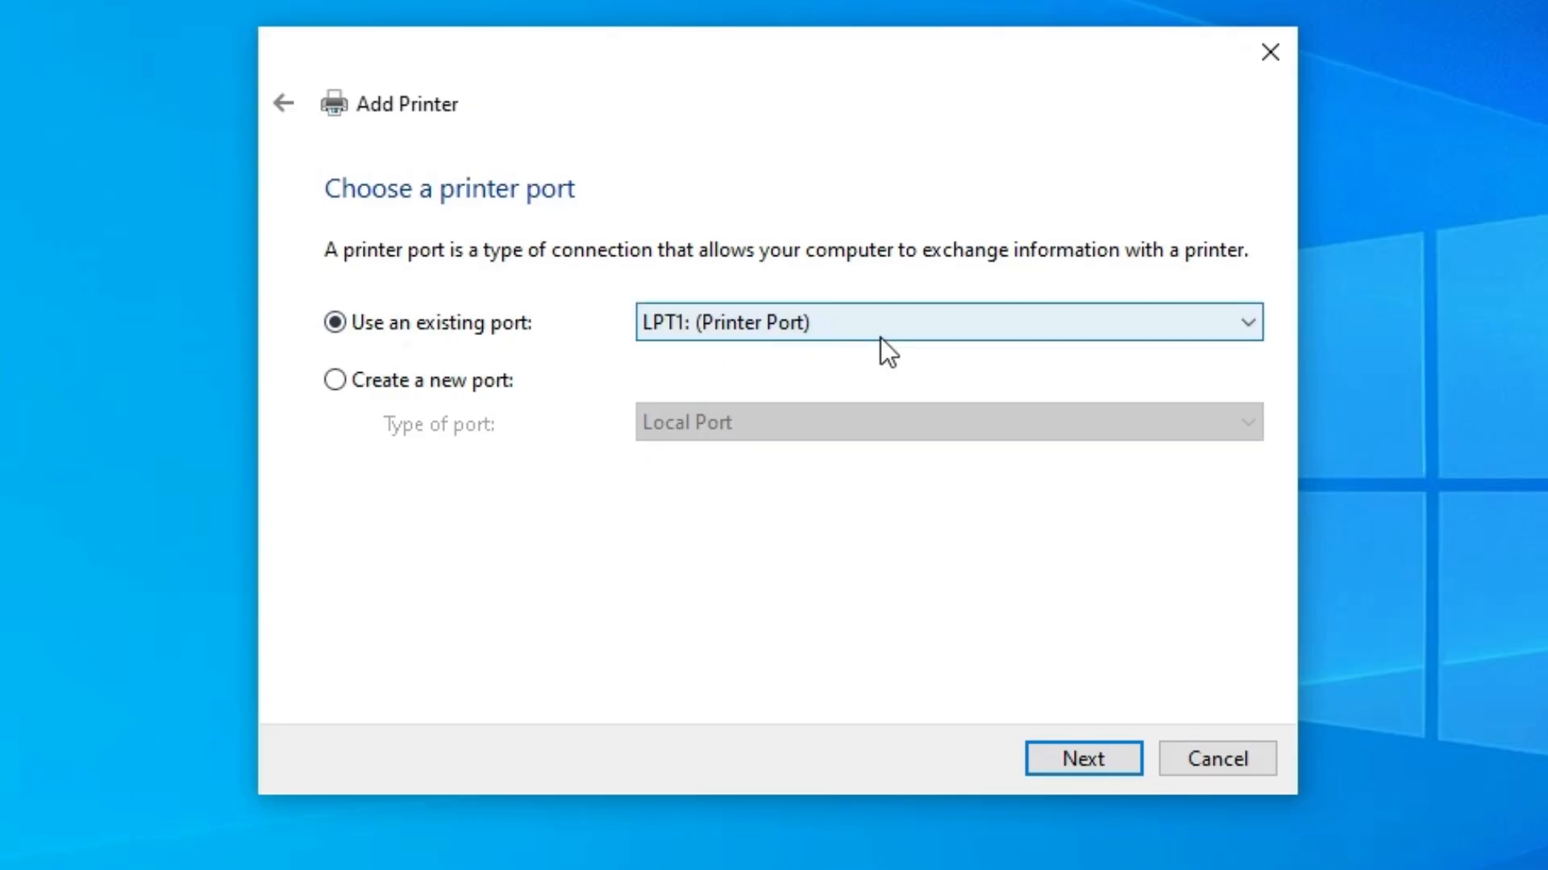
left_click(851, 318)
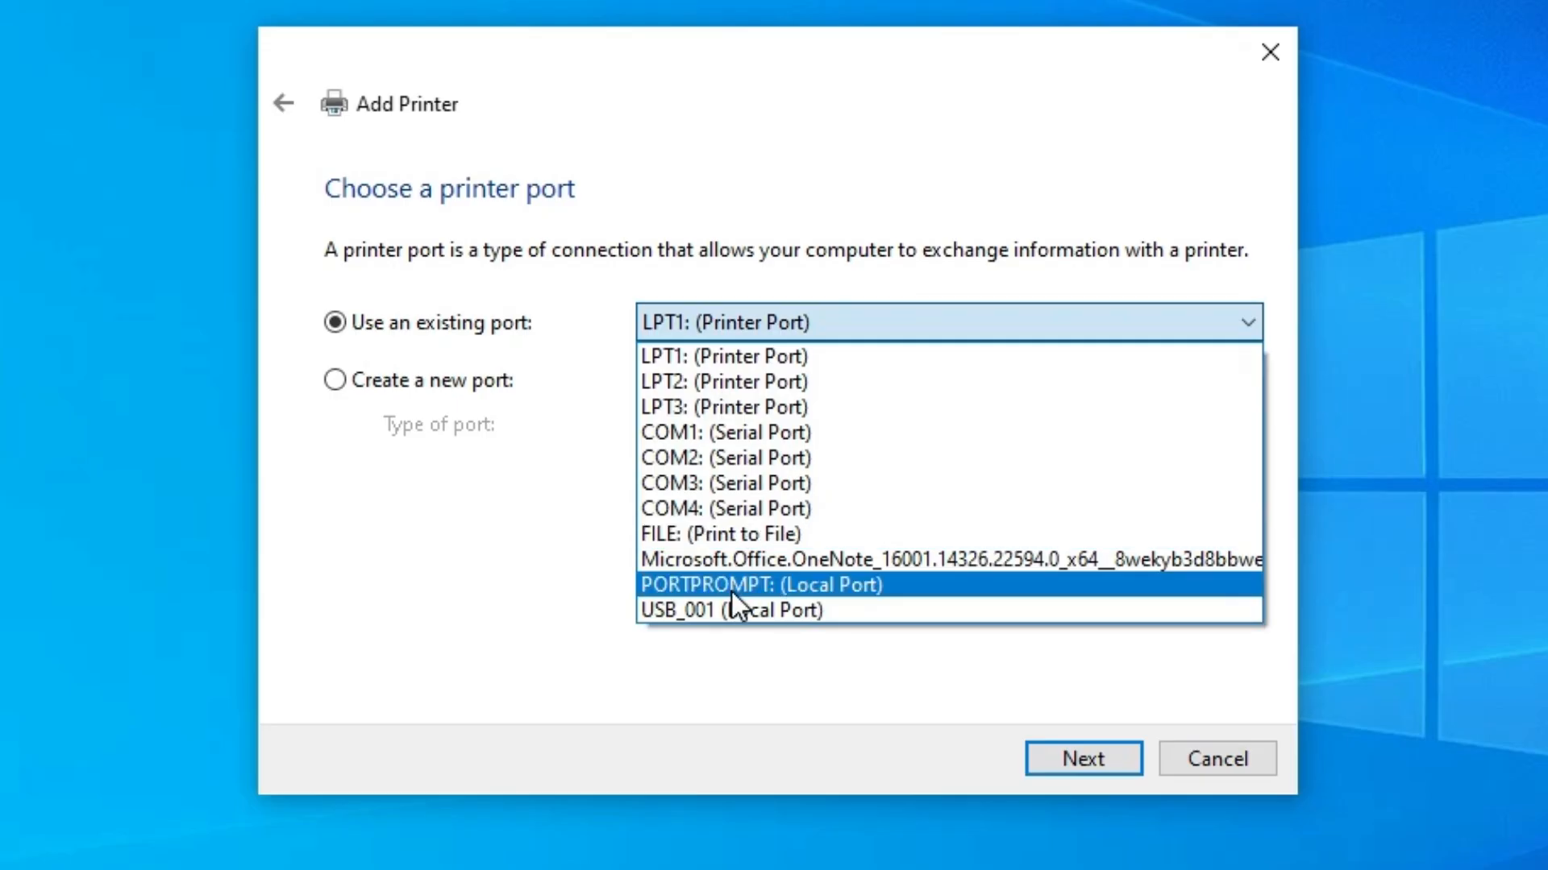
left_click(819, 606)
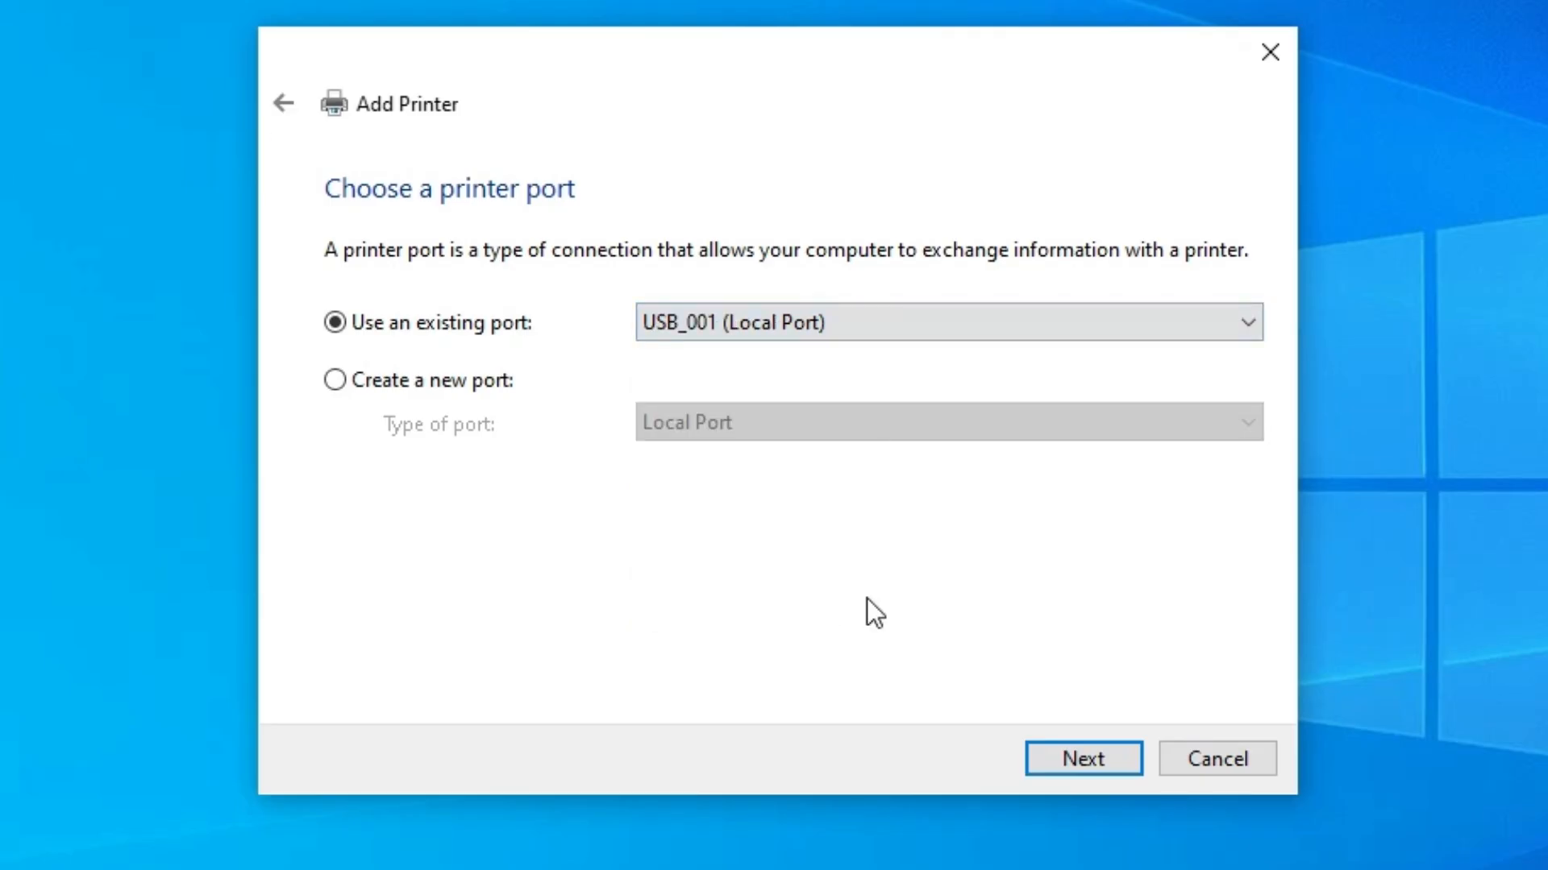
left_click(1125, 767)
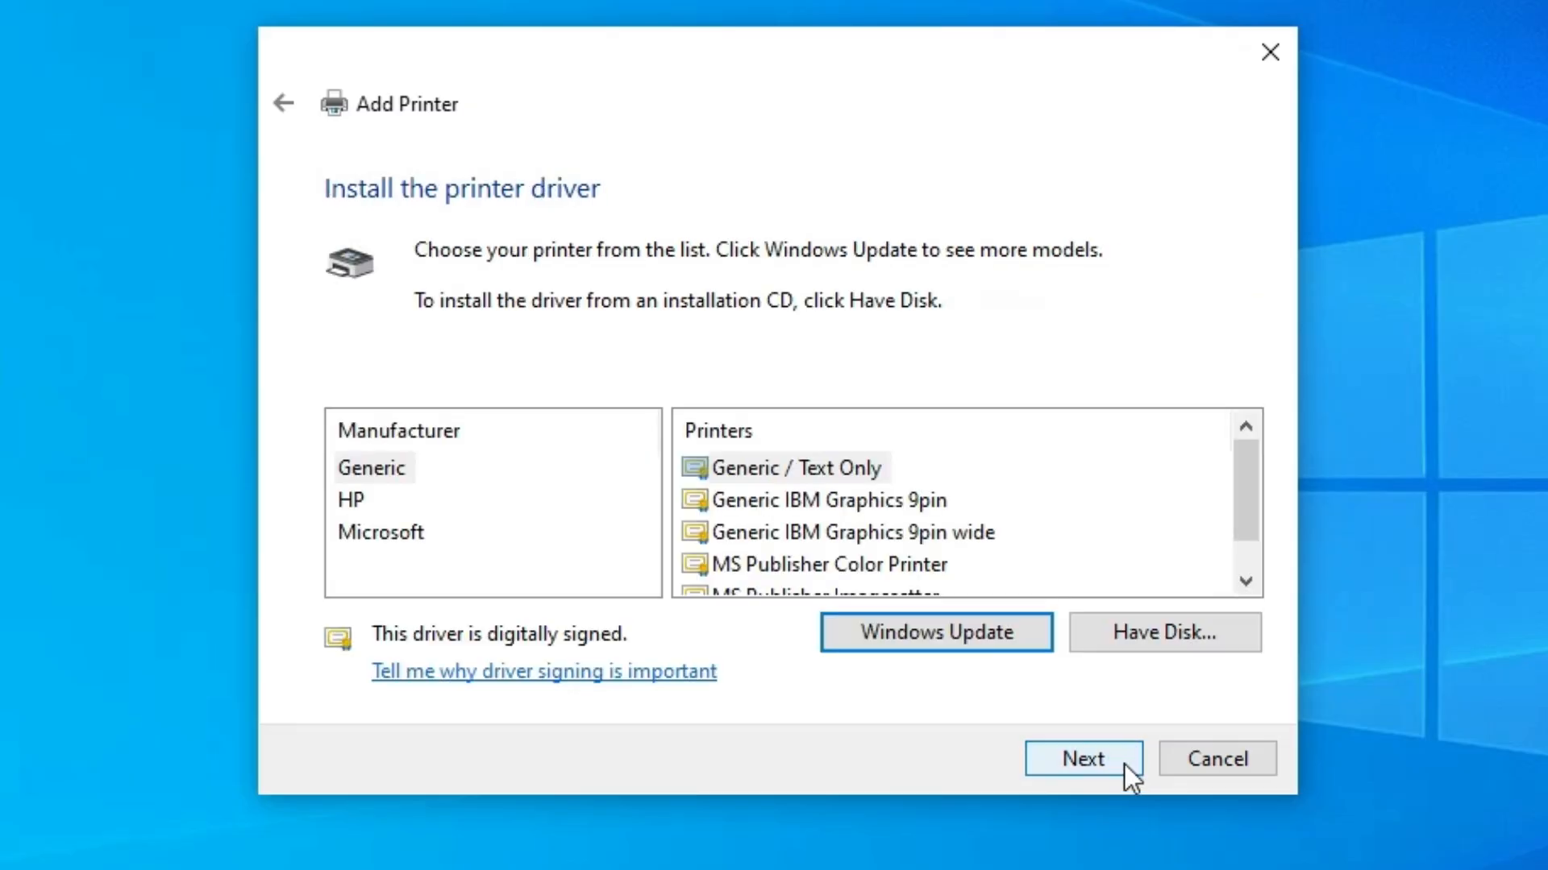
- Load the driver from disk using Autorun.inf in the extracted Full_Webpack-36.2.117-DJ5810_Full_Webpack folder on the desktop
left_click(1166, 636)
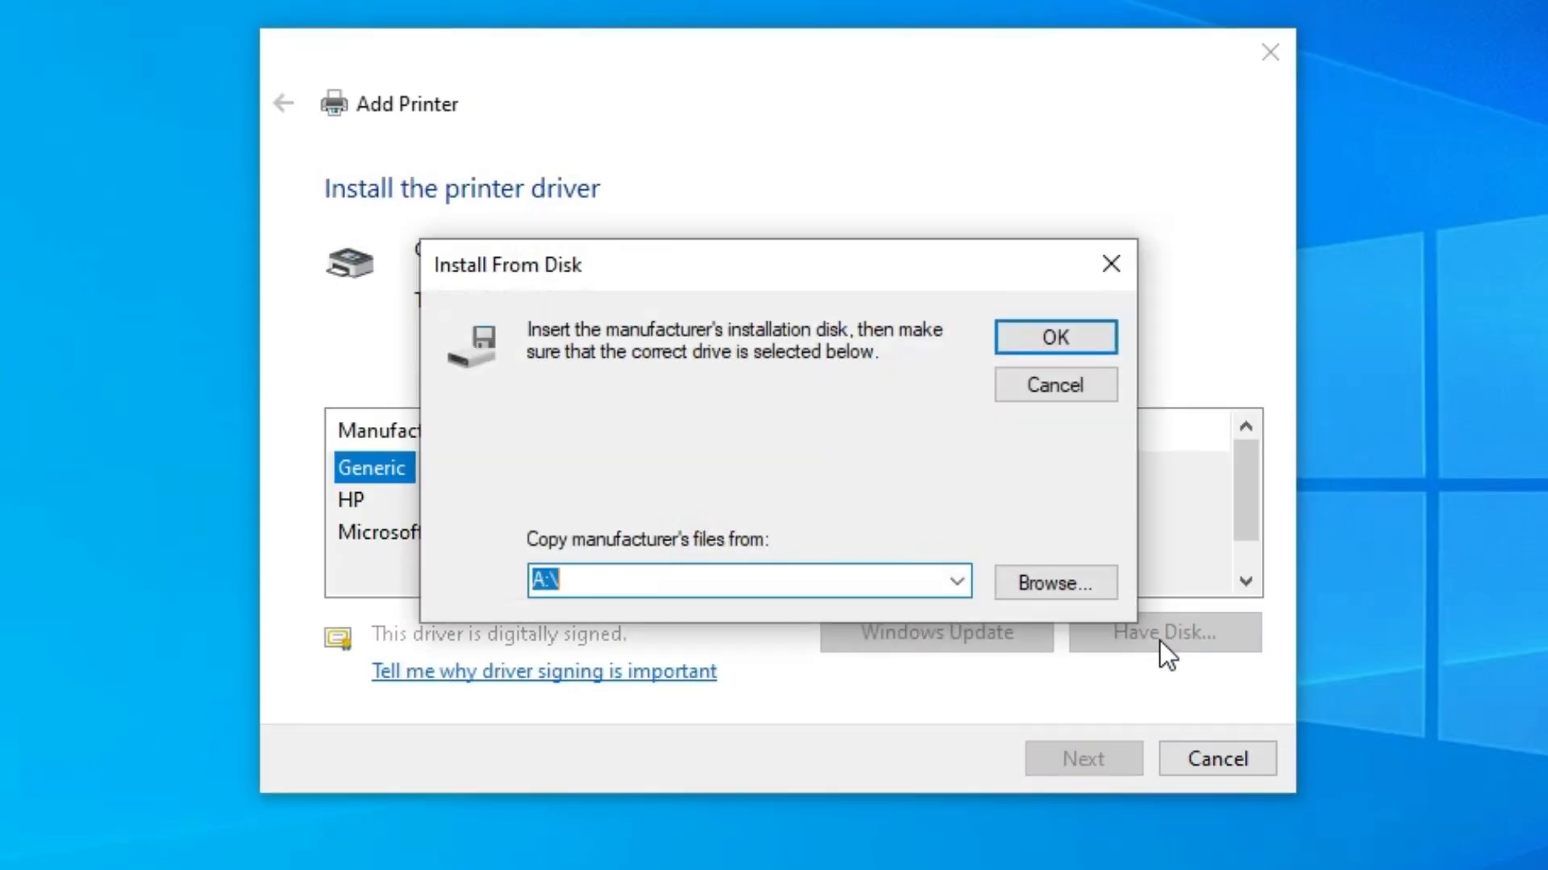
left_click(1065, 583)
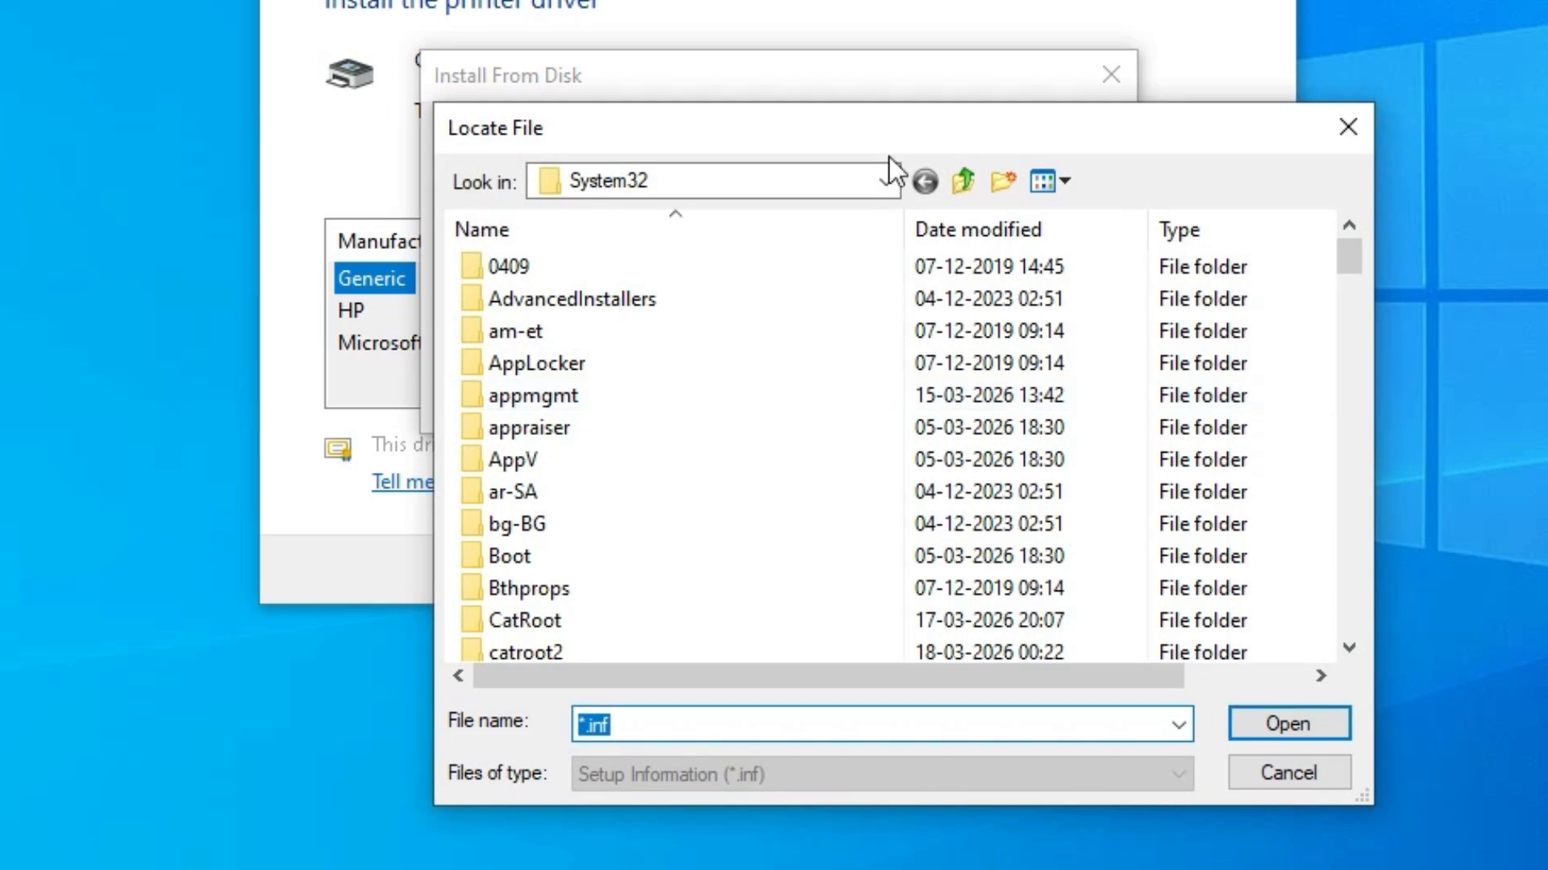
left_click(745, 169)
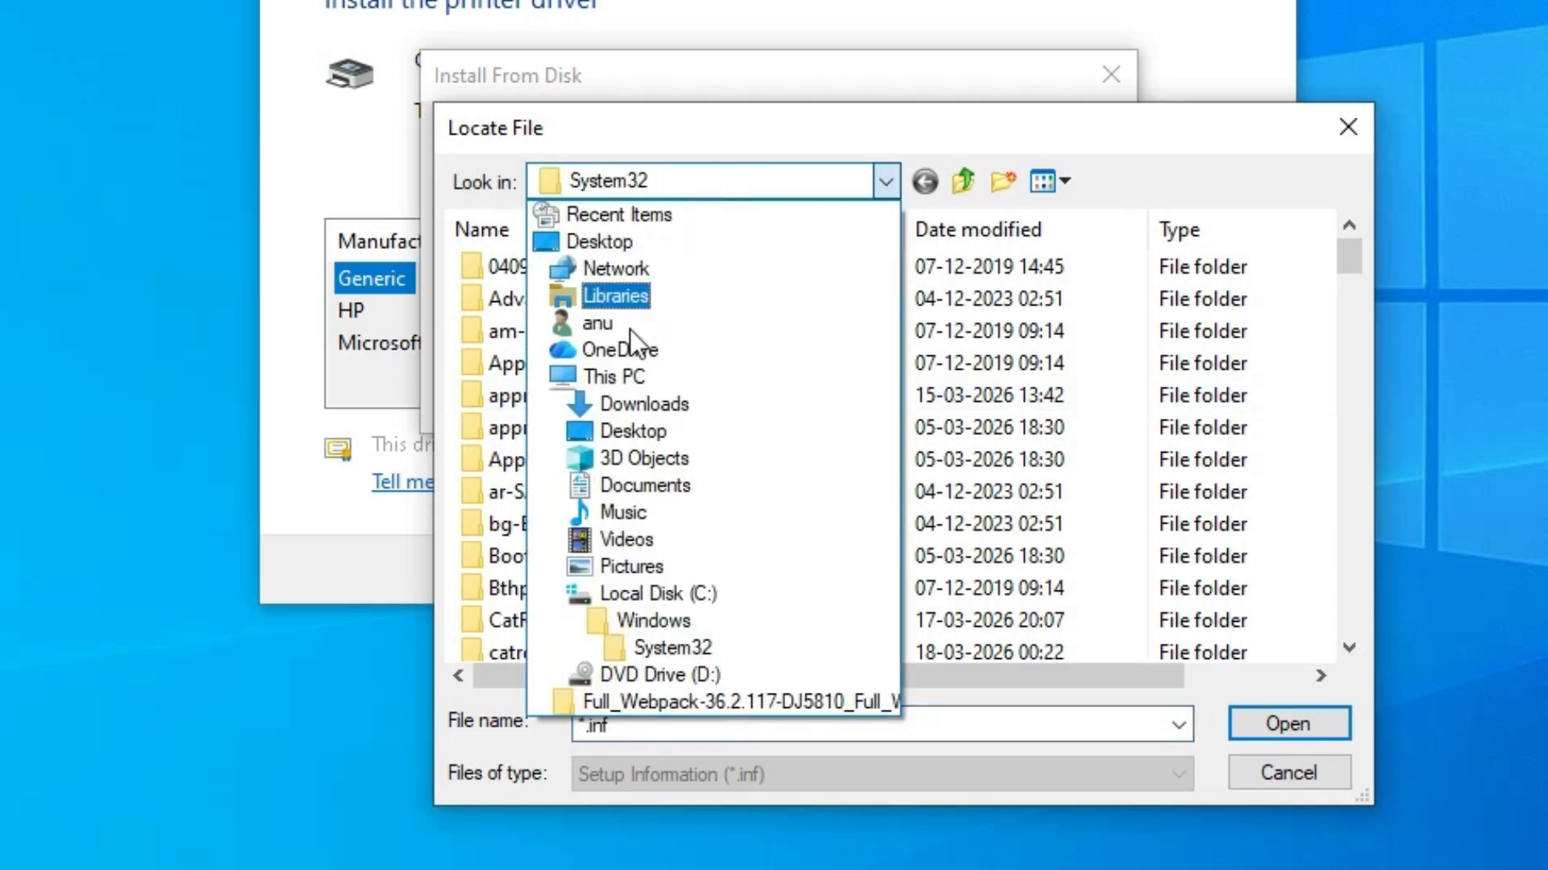
left_click(633, 247)
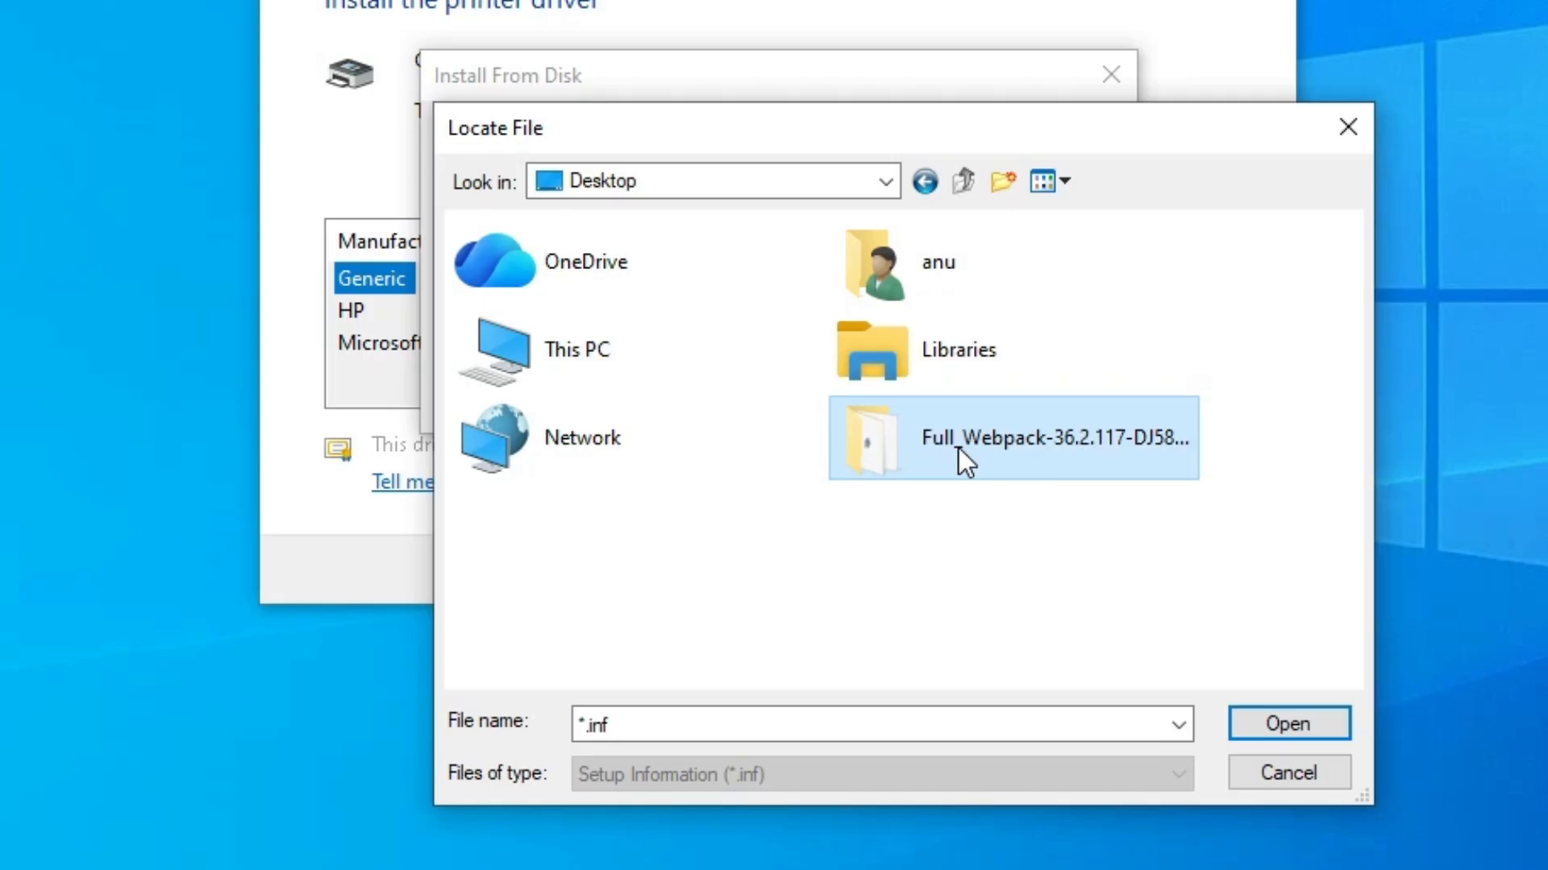
double_click(959, 449)
scroll(581, 640, "down", 1)
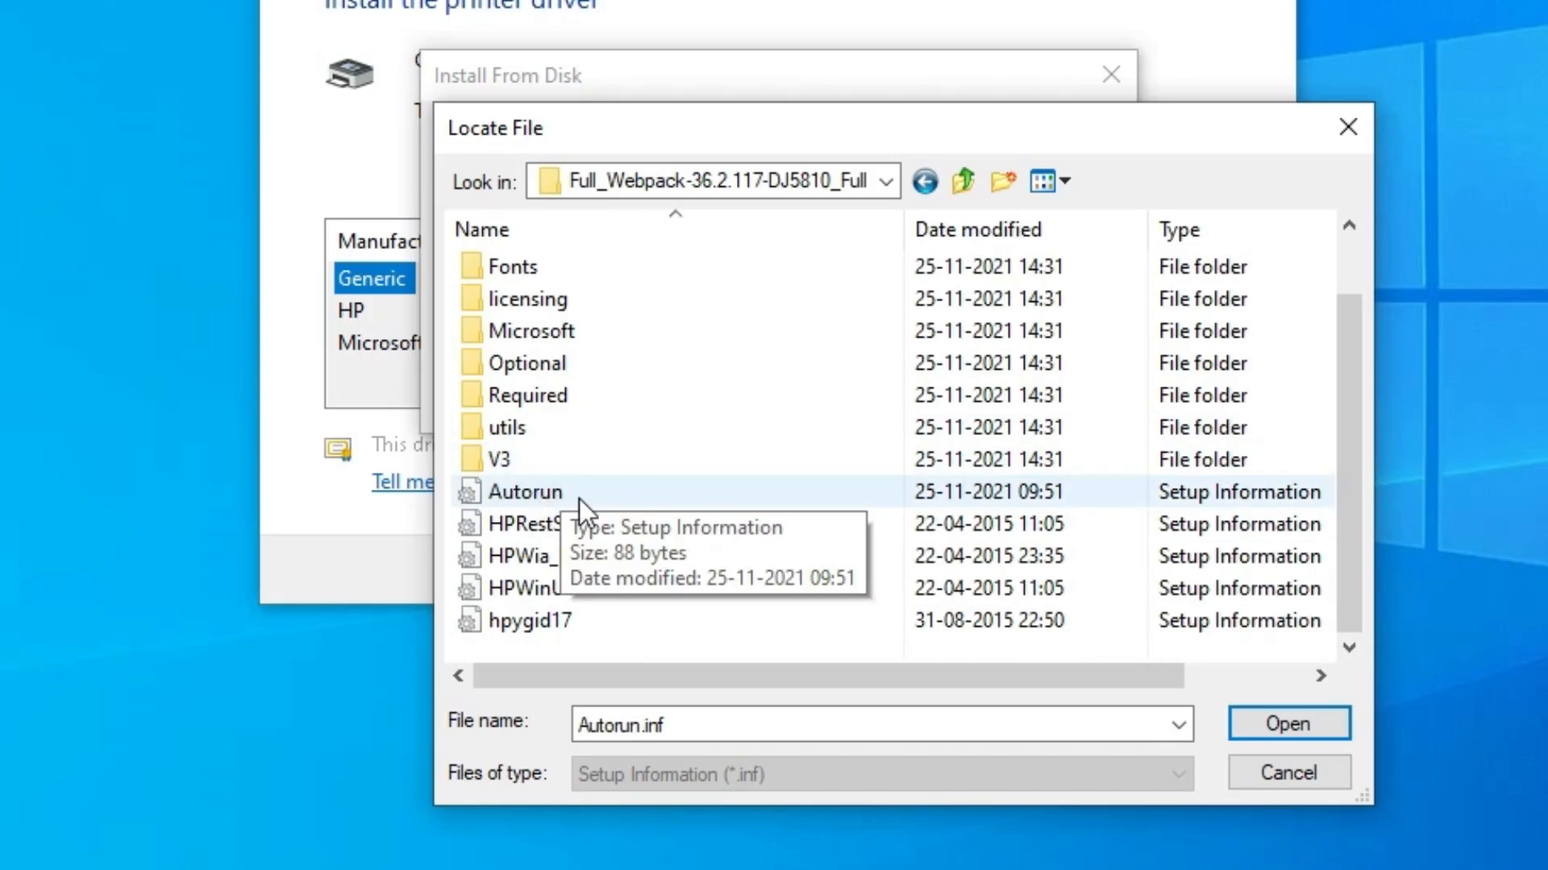
left_click(544, 495)
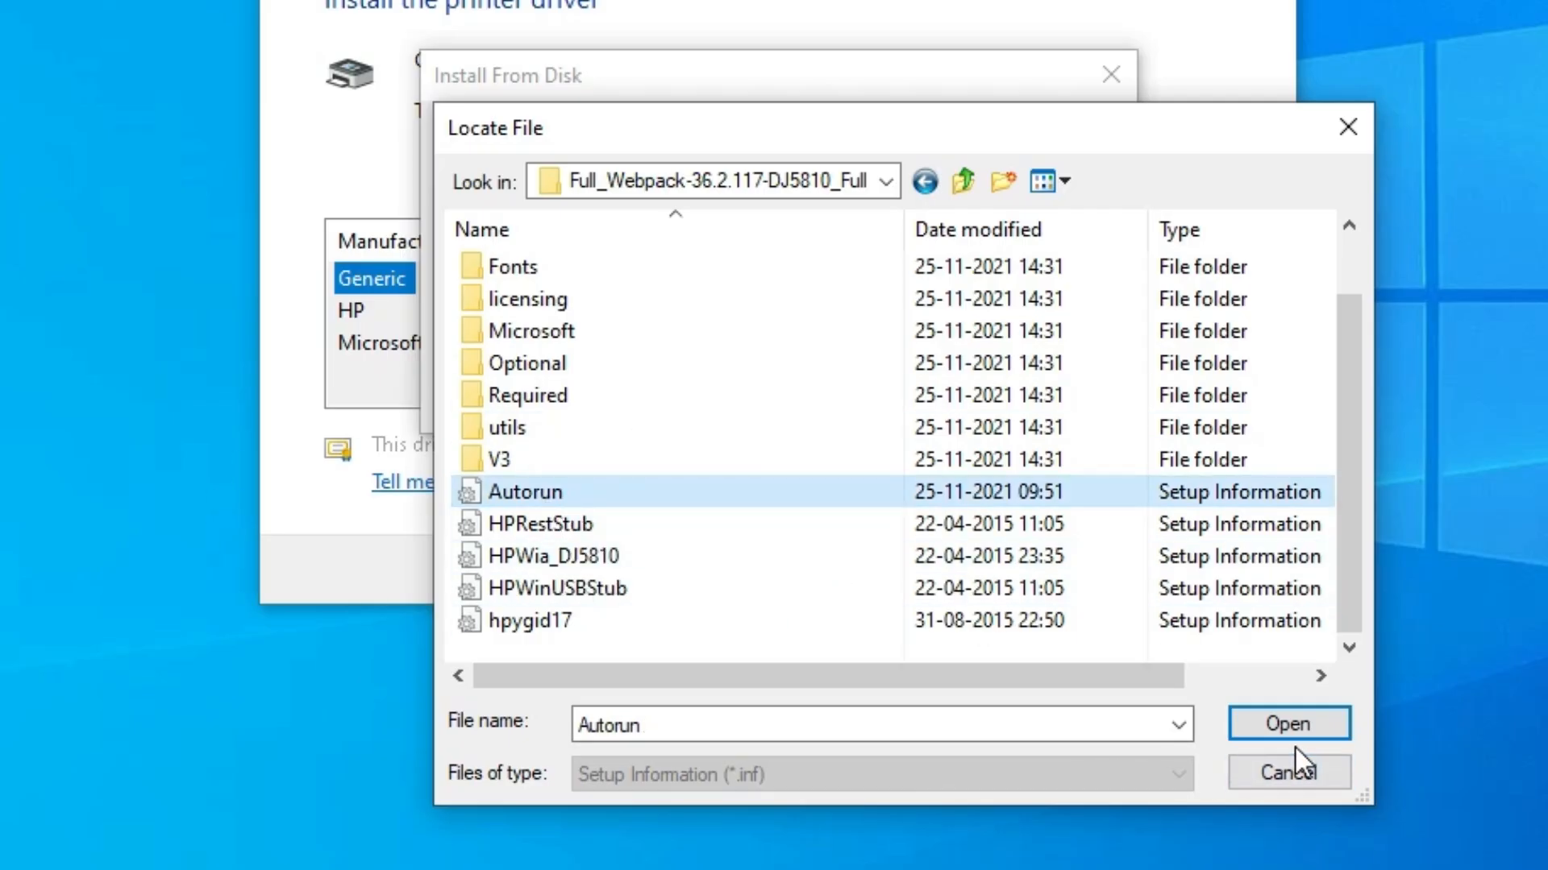
left_click(1319, 720)
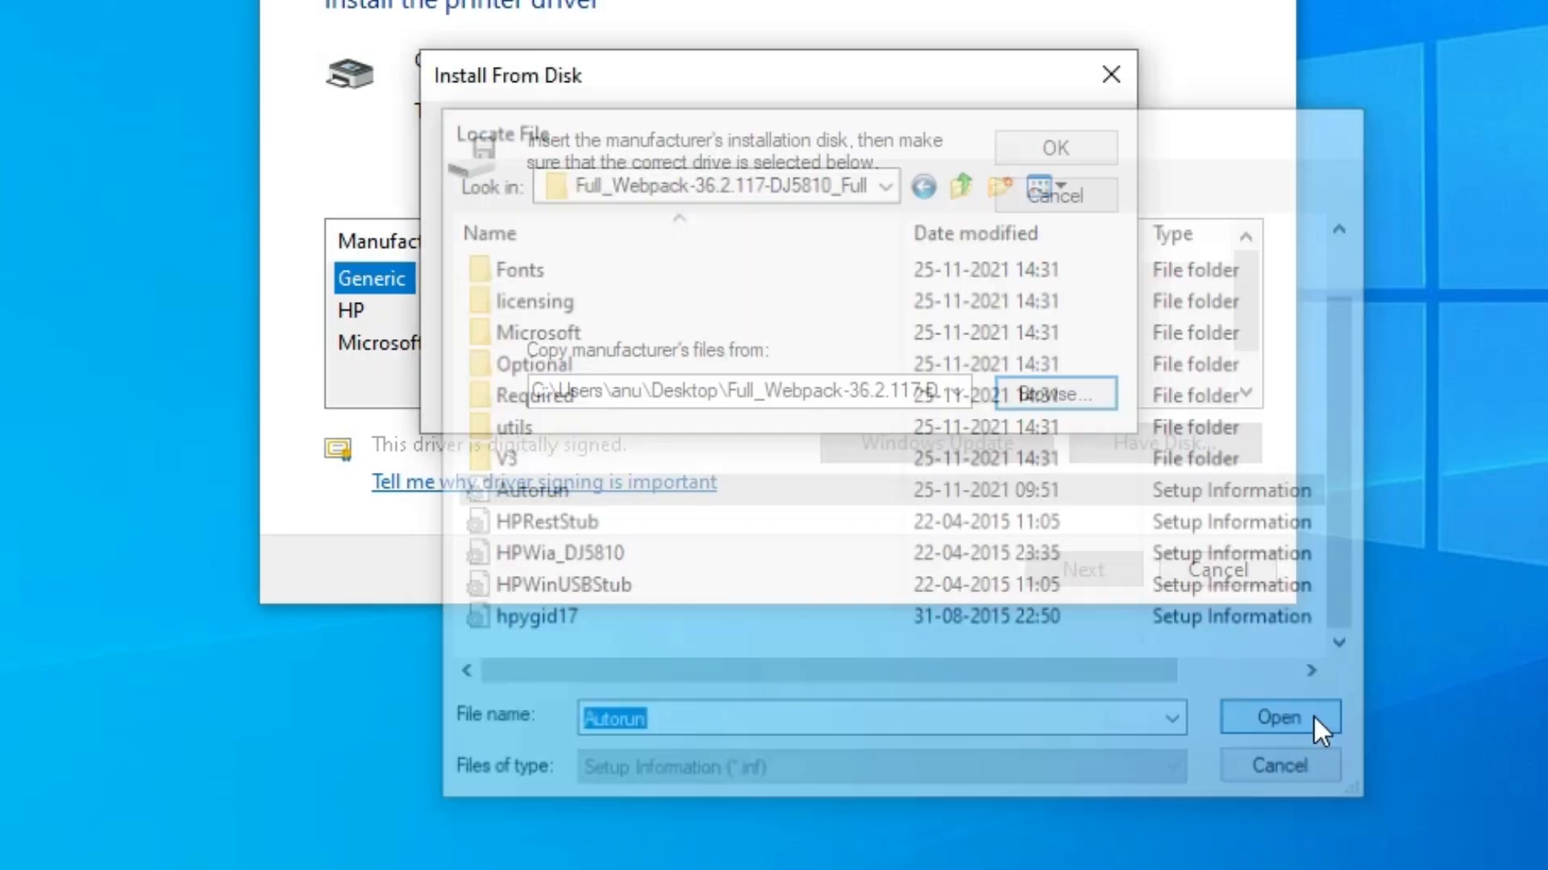
left_click(1052, 148)
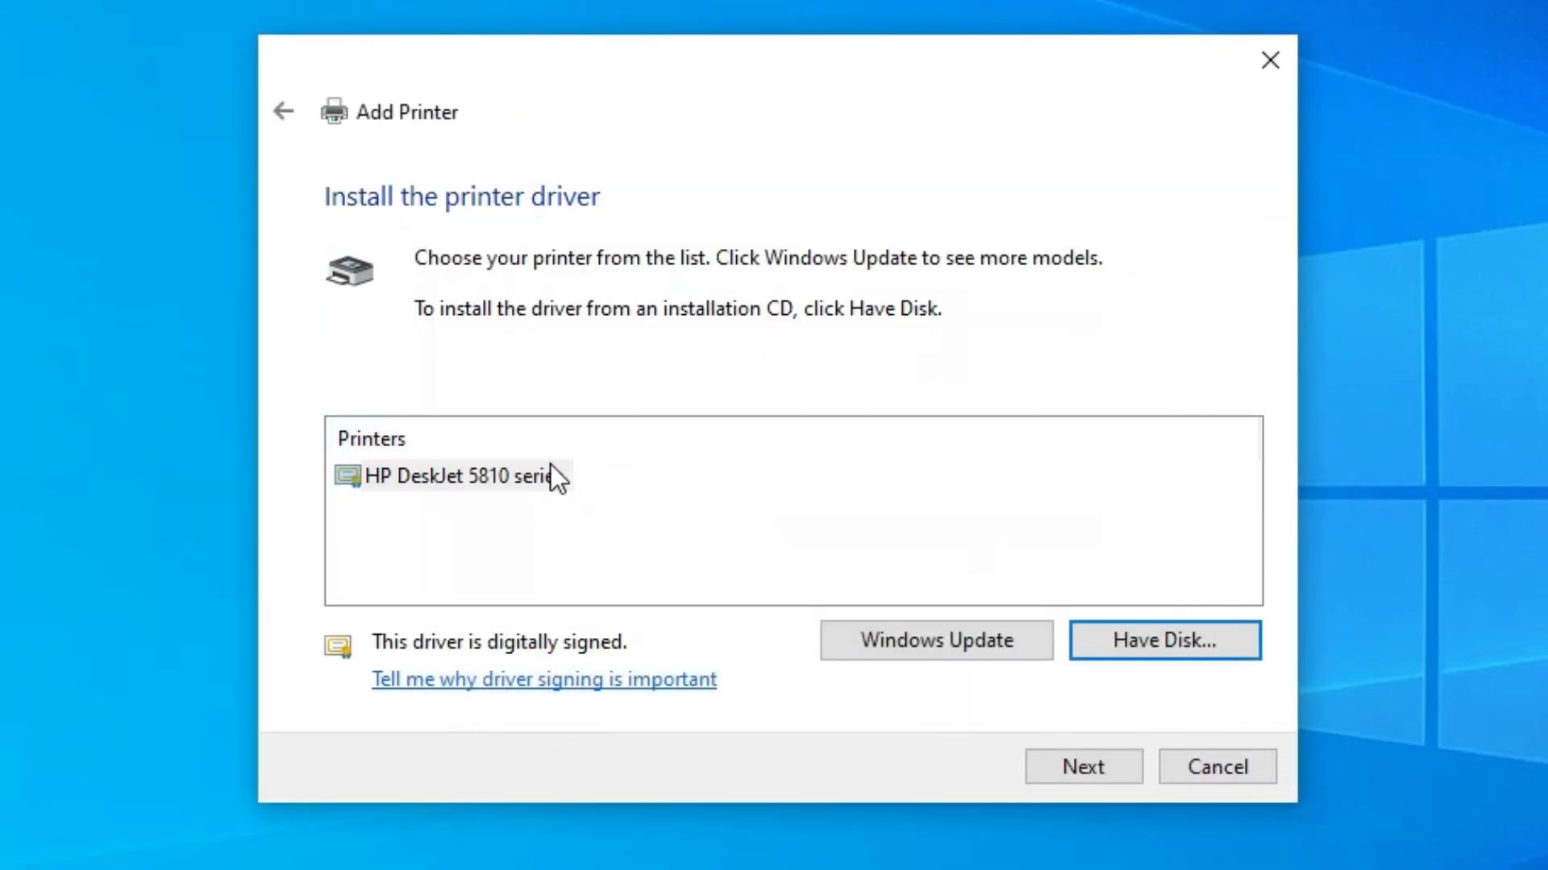
- Install the HP DeskJet 5810 series driver with the suggested printer name, leave the printer unshared, and finish the wizard
left_click(469, 482)
left_click(1120, 769)
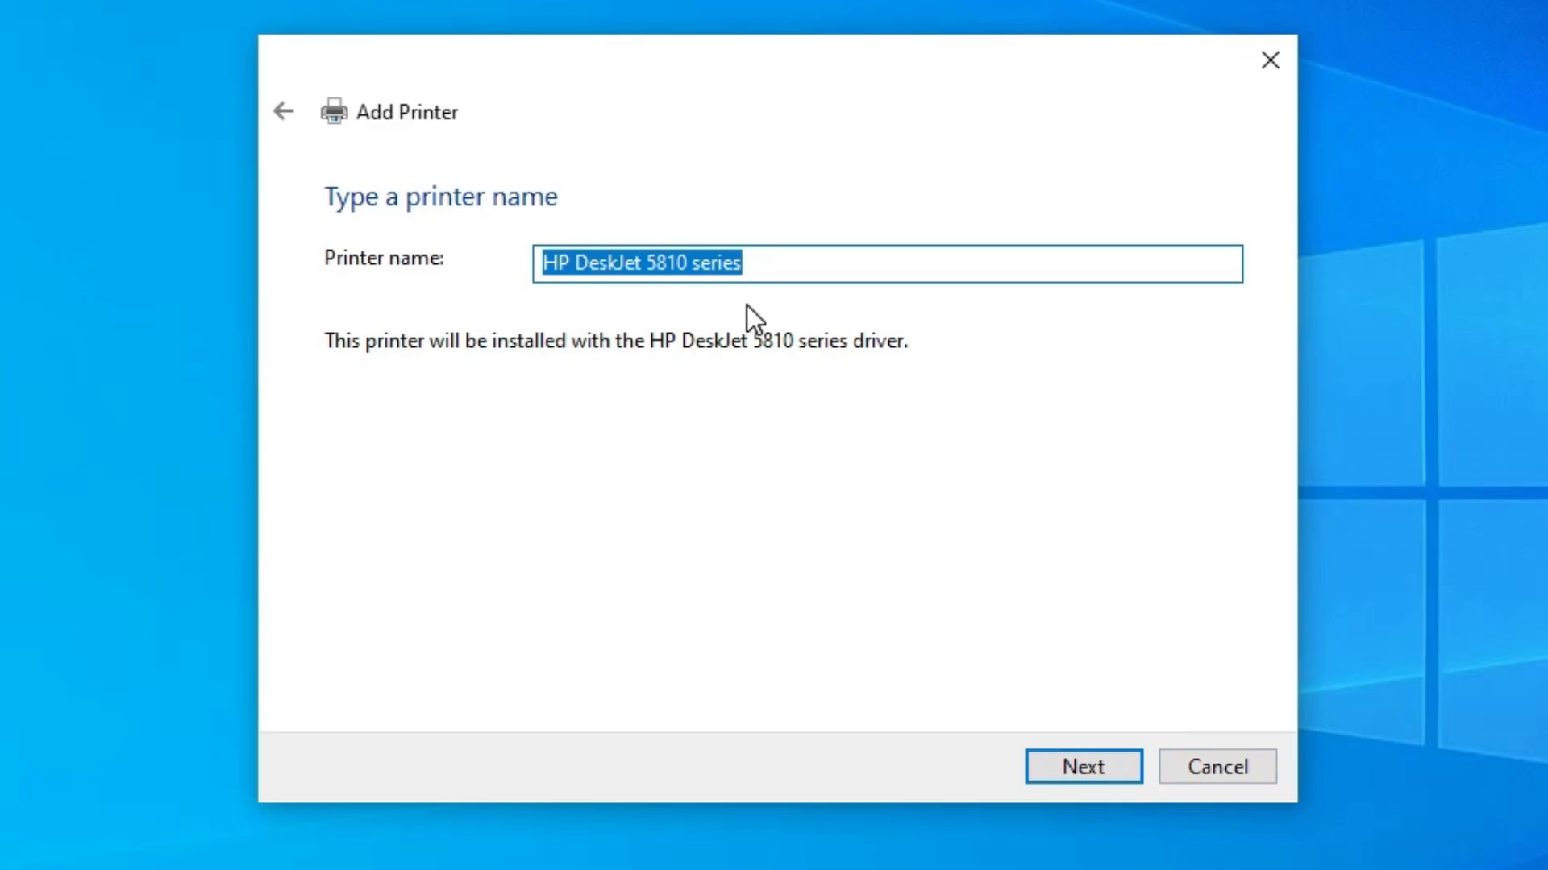
left_click(1068, 758)
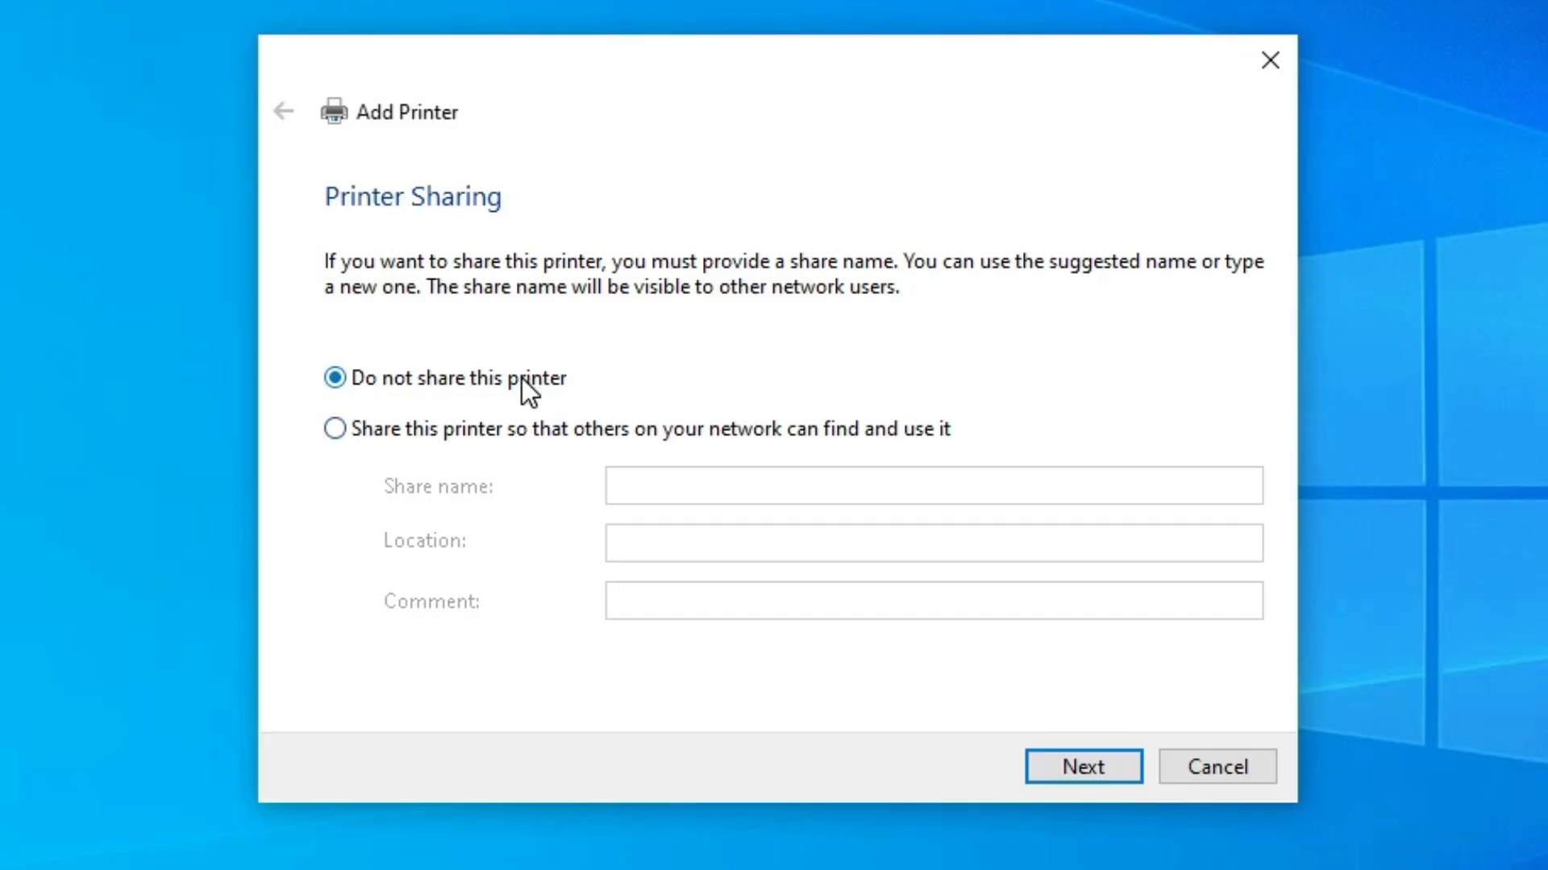
left_click(1071, 772)
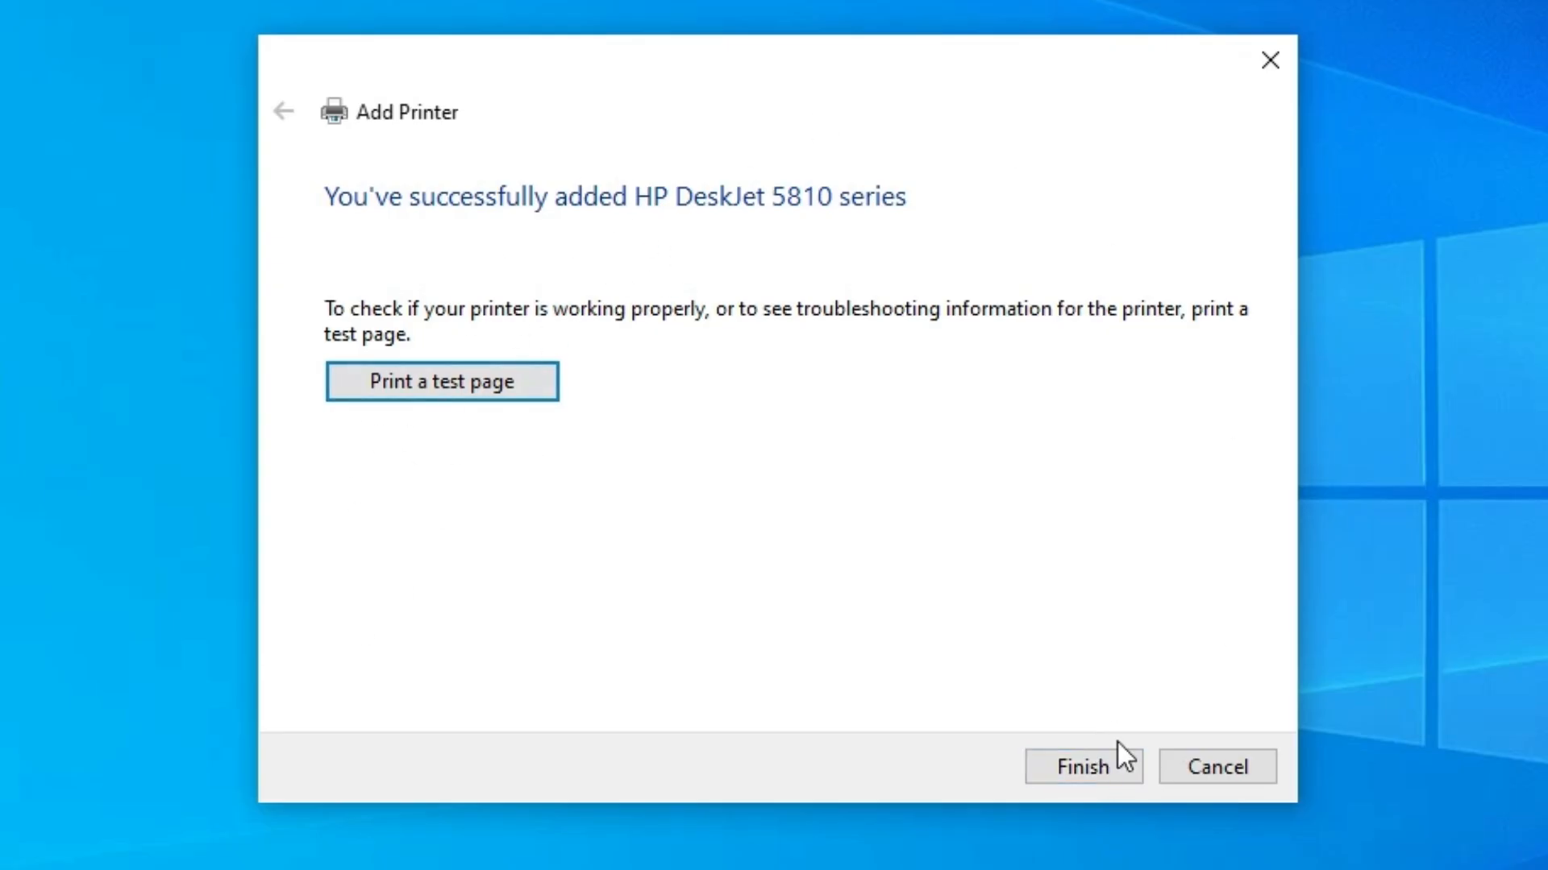
left_click(1095, 758)
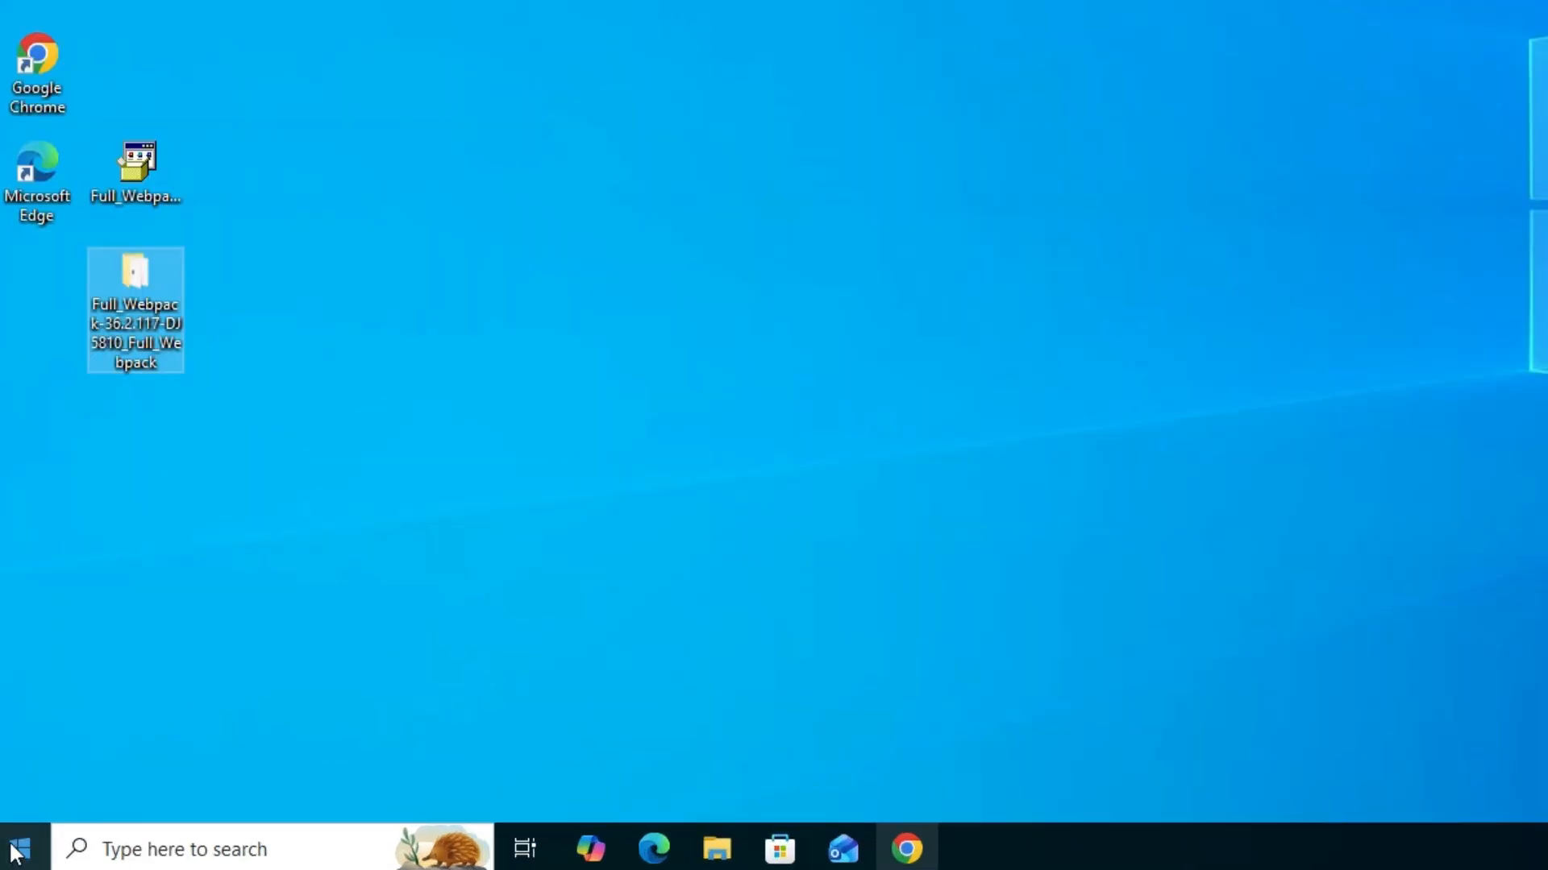
- Open the Printers & scanners settings, check the list for the HP DeskJet 5810 series, and close Settings
left_click(16, 853)
type("pr")
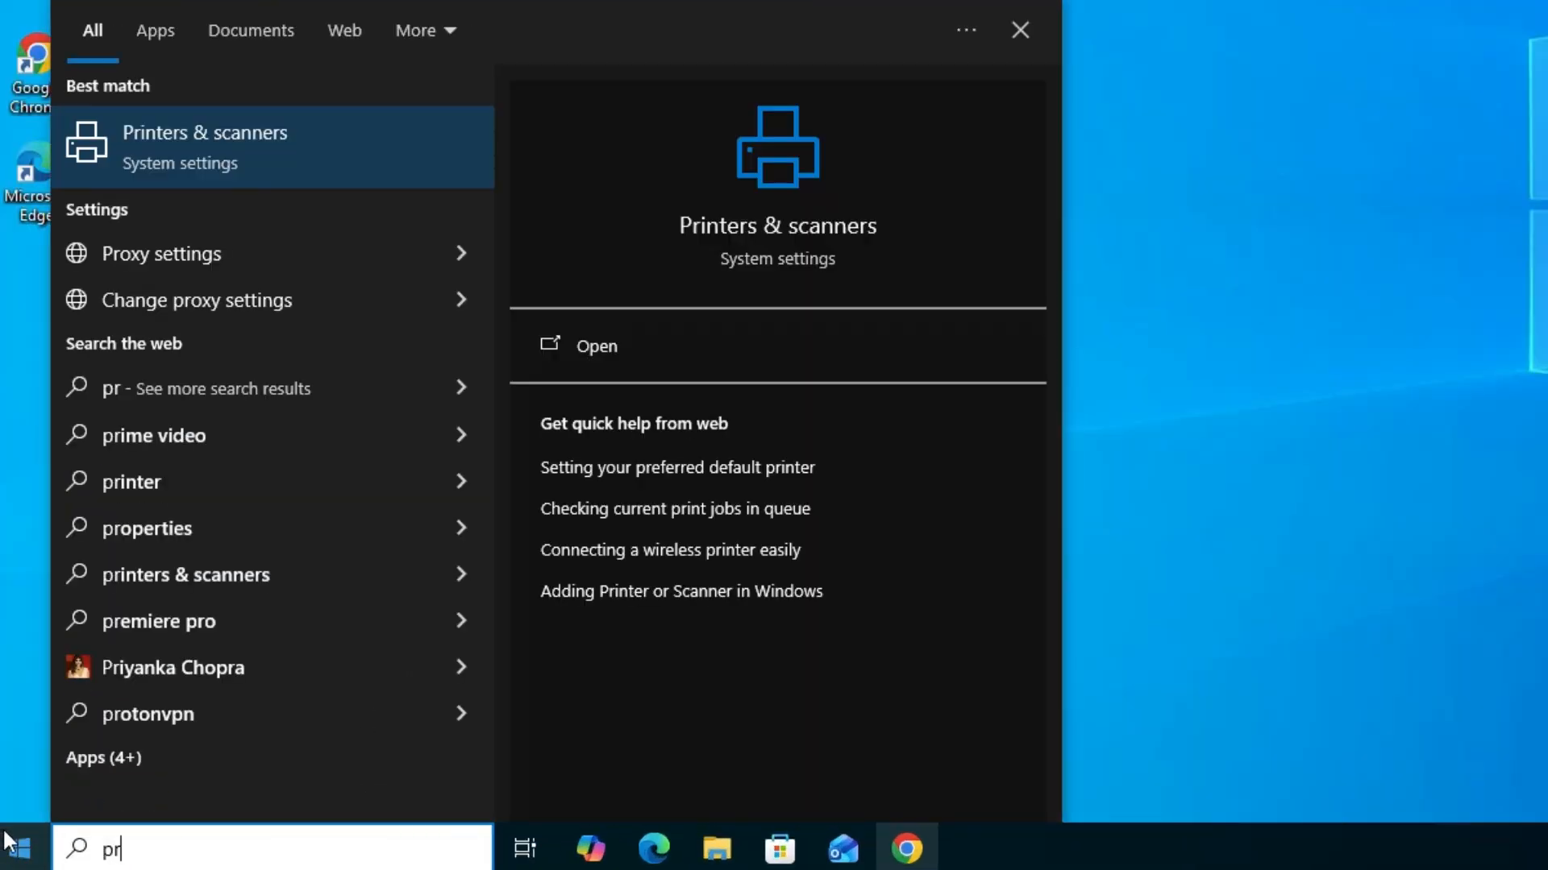
left_click(199, 166)
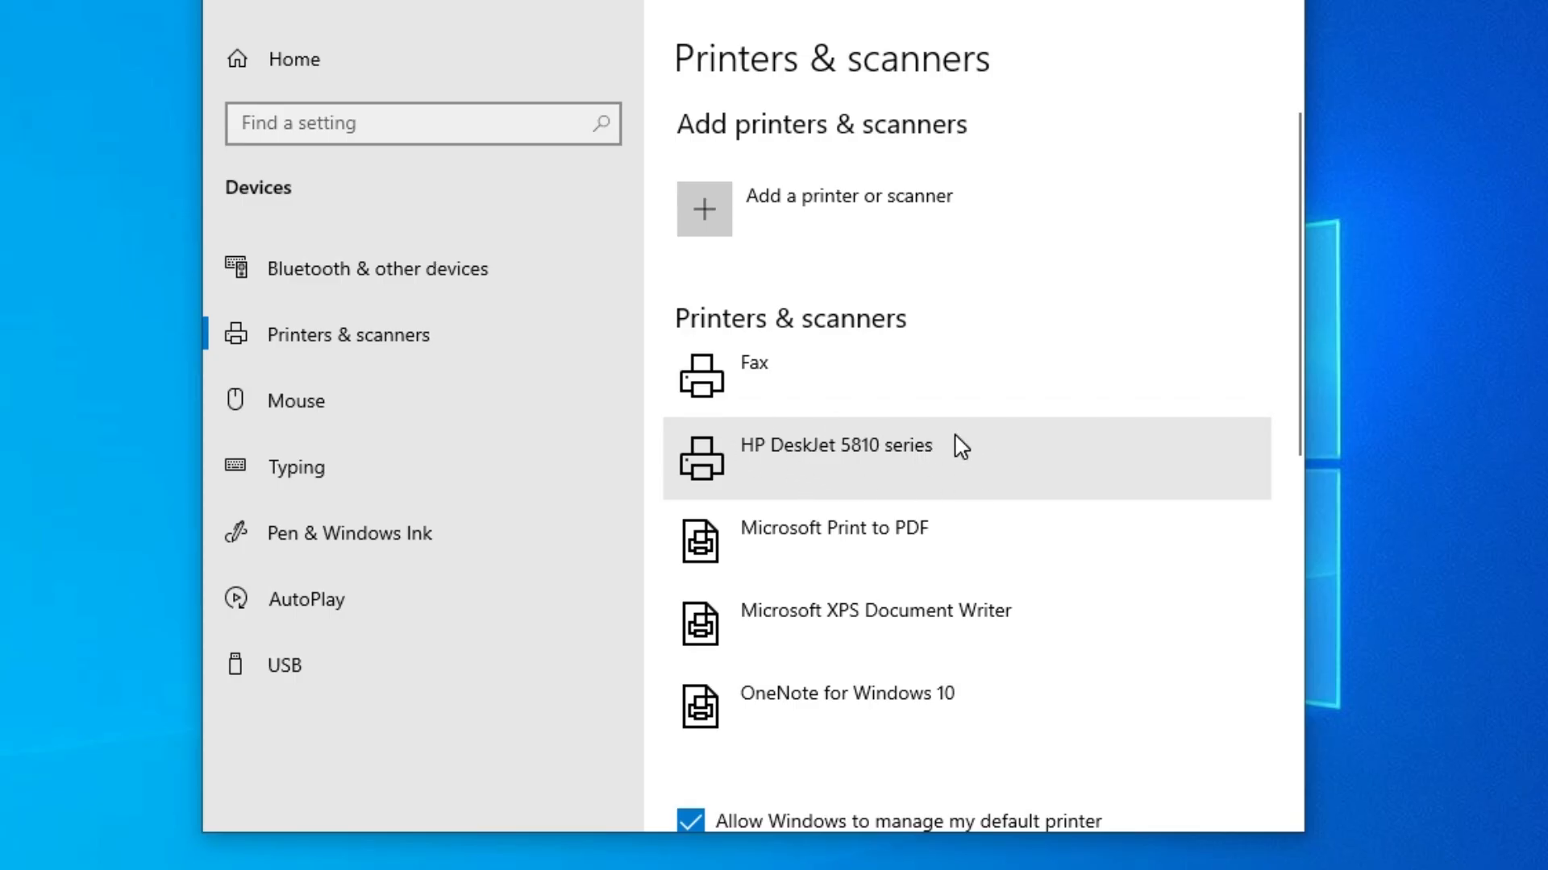
left_click(1254, 27)
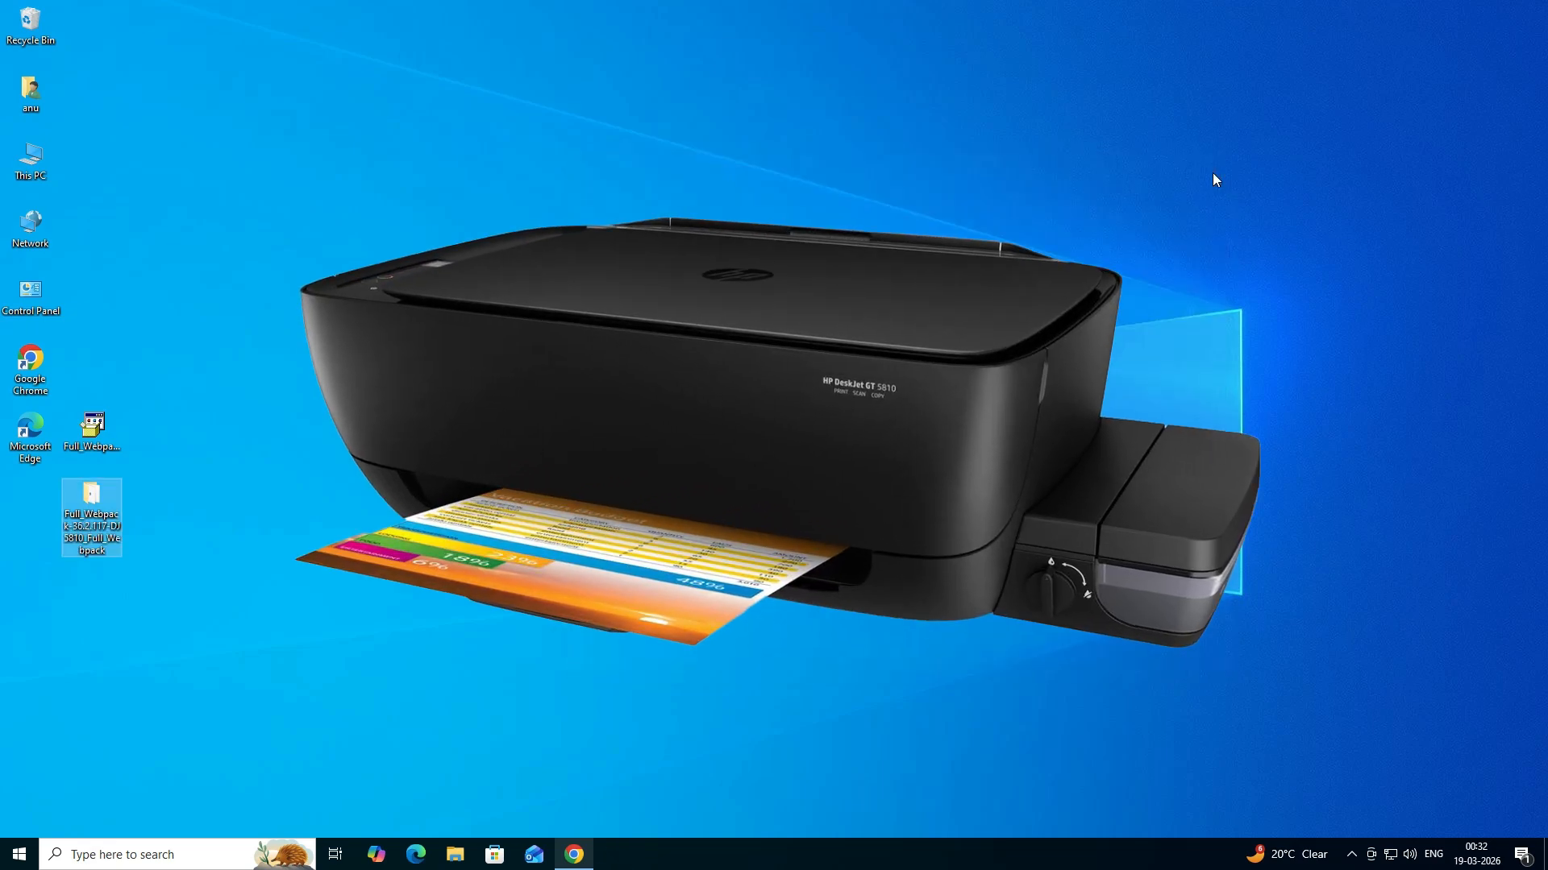